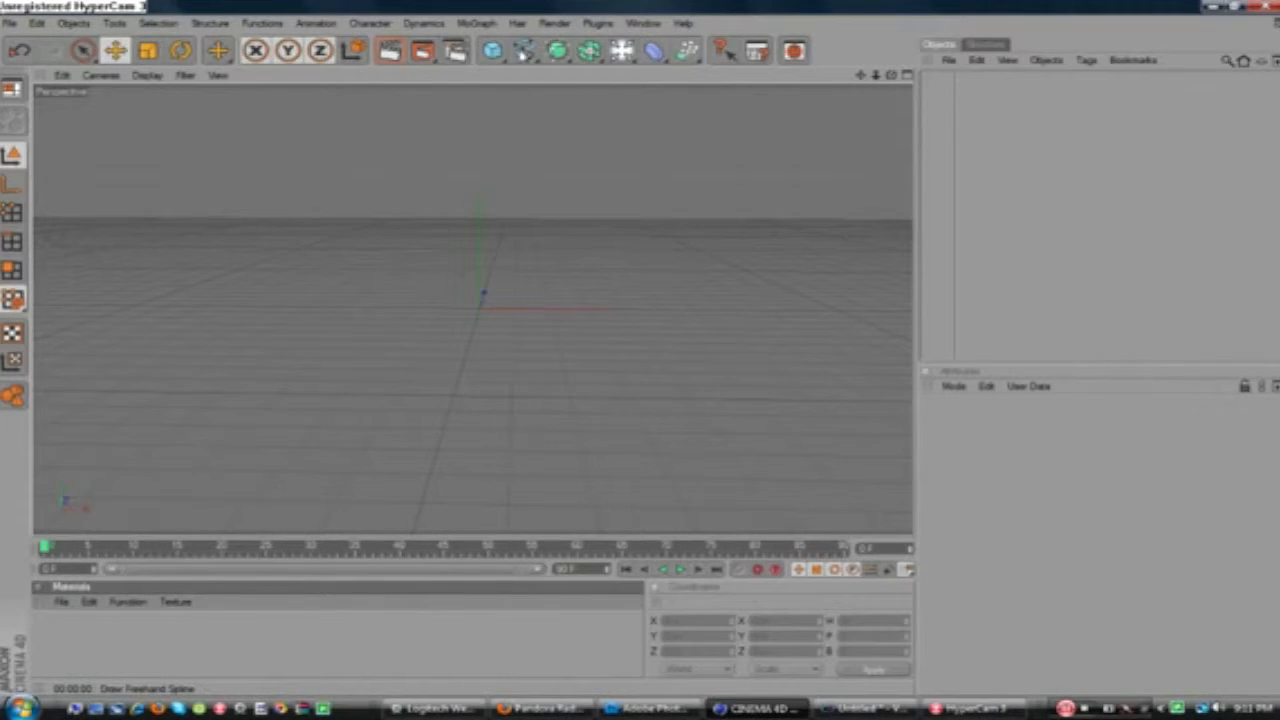
- Add a Text spline to the scene and set its content to "Tutorial"
{"action": "left_click", "coordinate": [530, 54]}
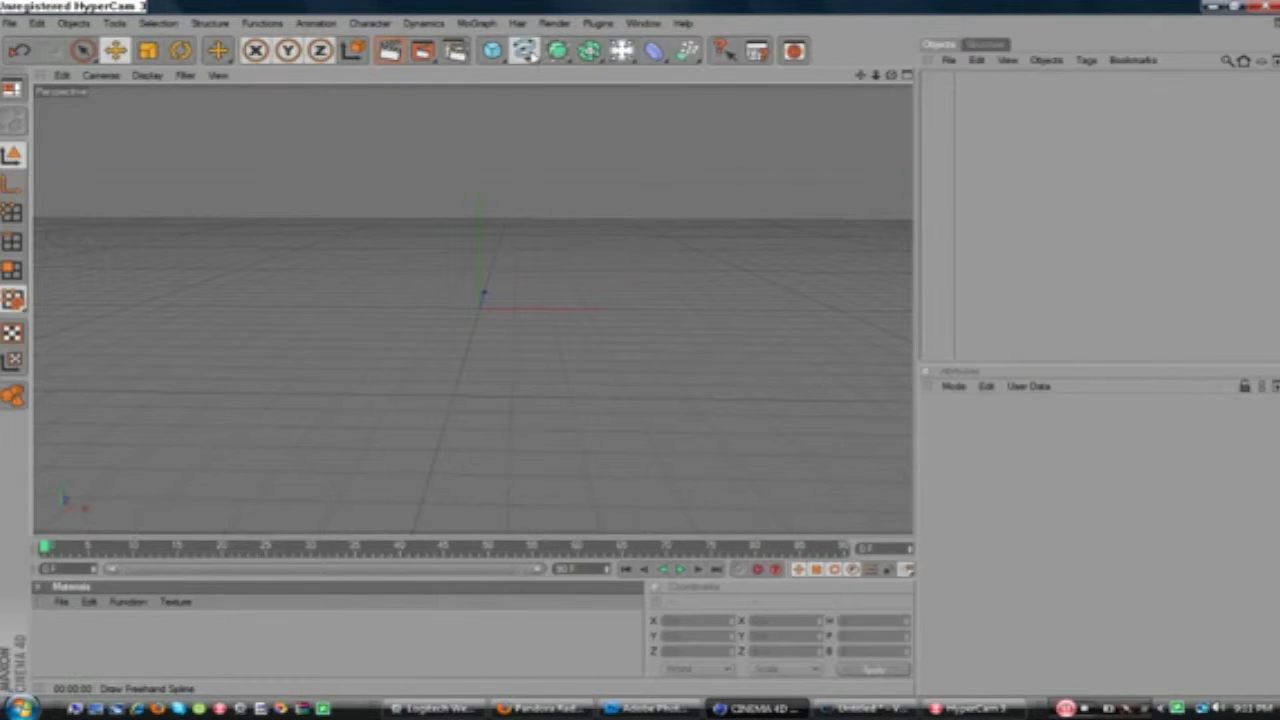
{"action": "left_click", "coordinate": [768, 182]}
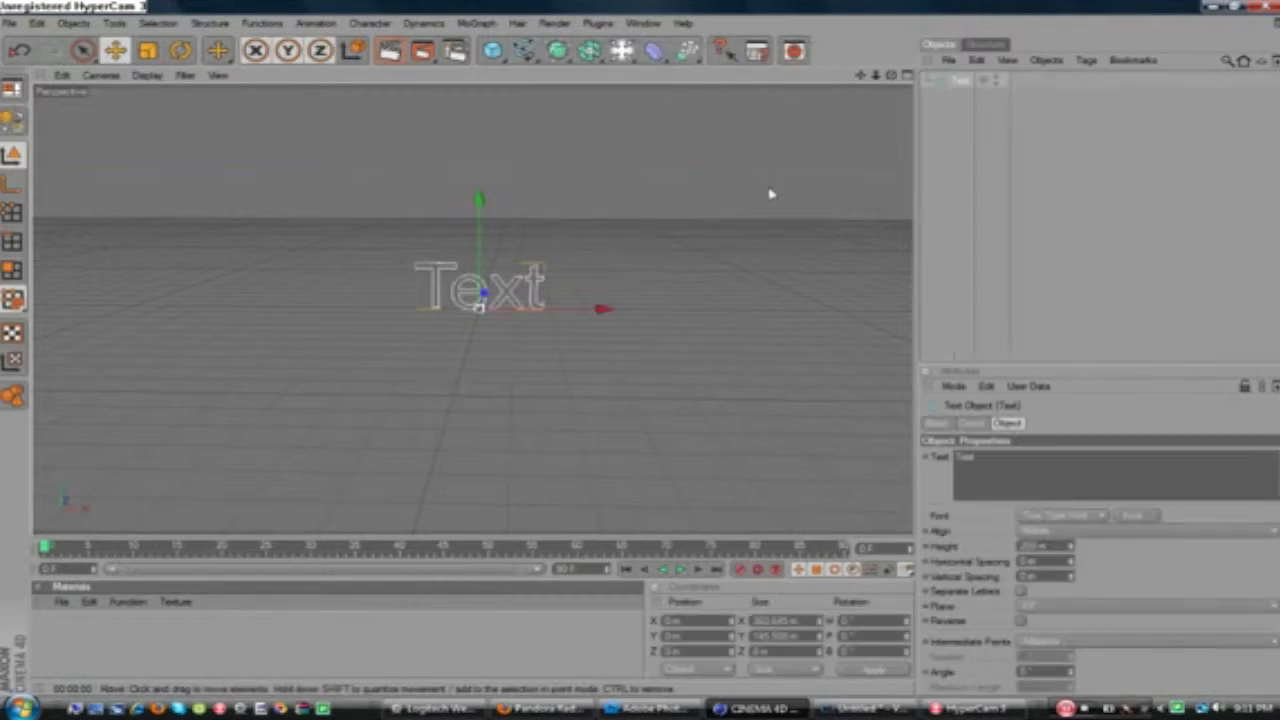
{"action": "double_click", "coordinate": [1022, 462]}
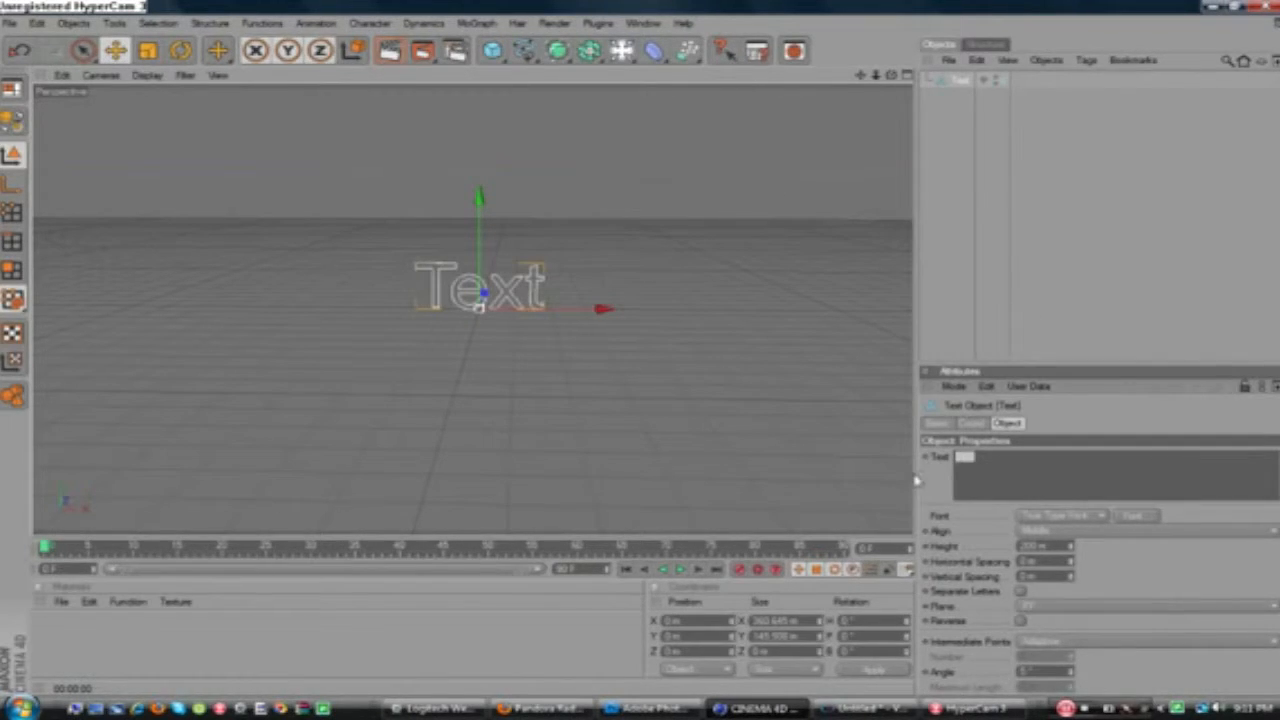
{"action": "key", "text": "BackSpace"}
{"action": "type", "text": "Tutorial"}
- Change the text spline's font to RealMadrid2009 in the Regular style
{"action": "left_click", "coordinate": [1134, 517]}
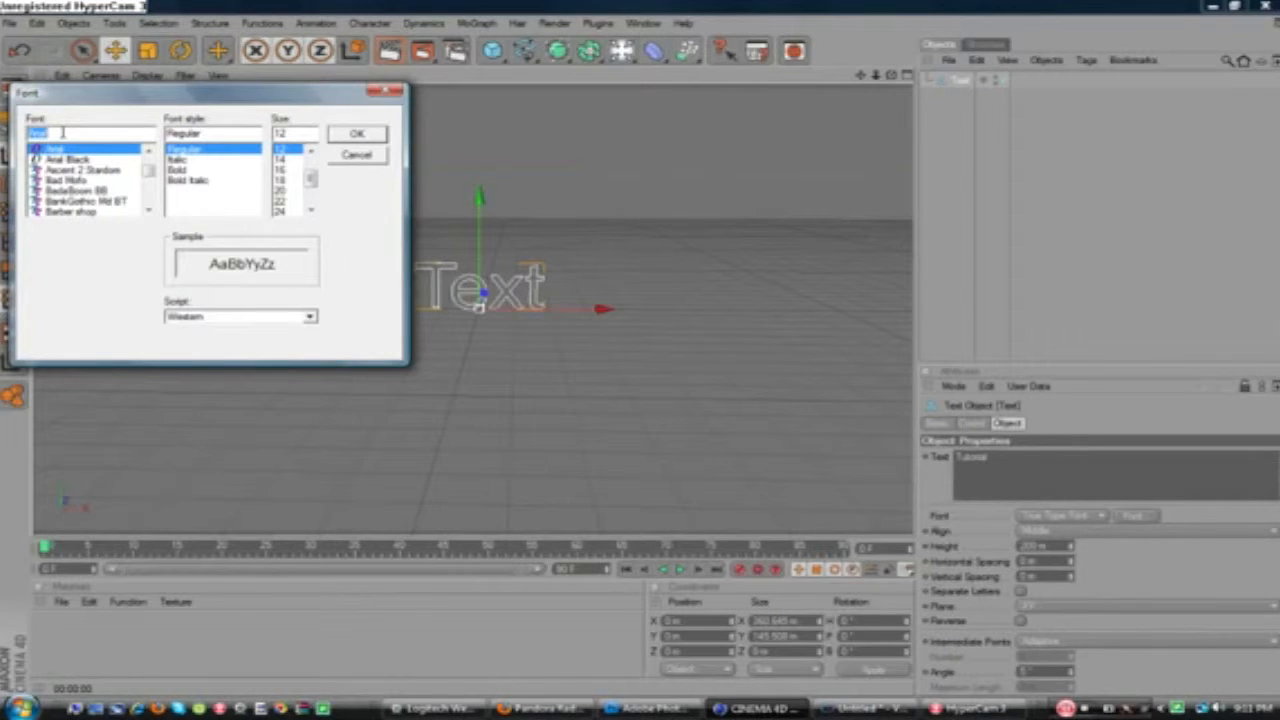
{"action": "key", "text": "BackSpace"}
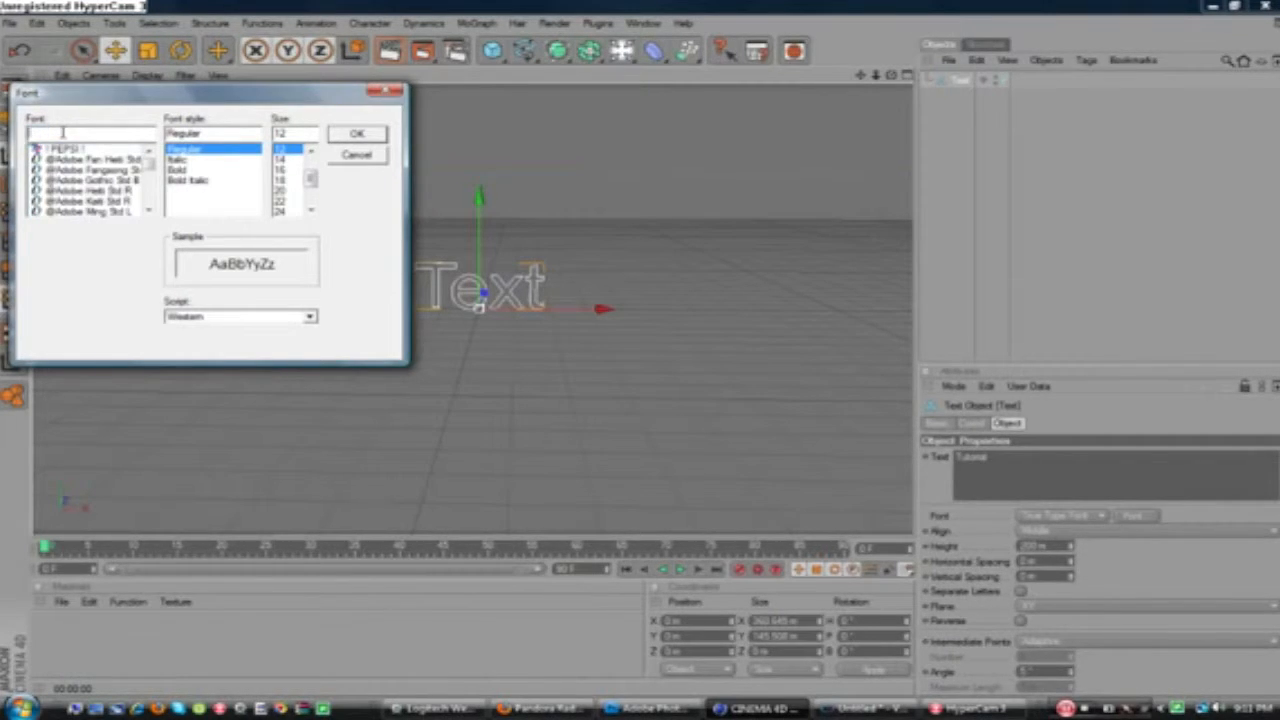
{"action": "type", "text": "re"}
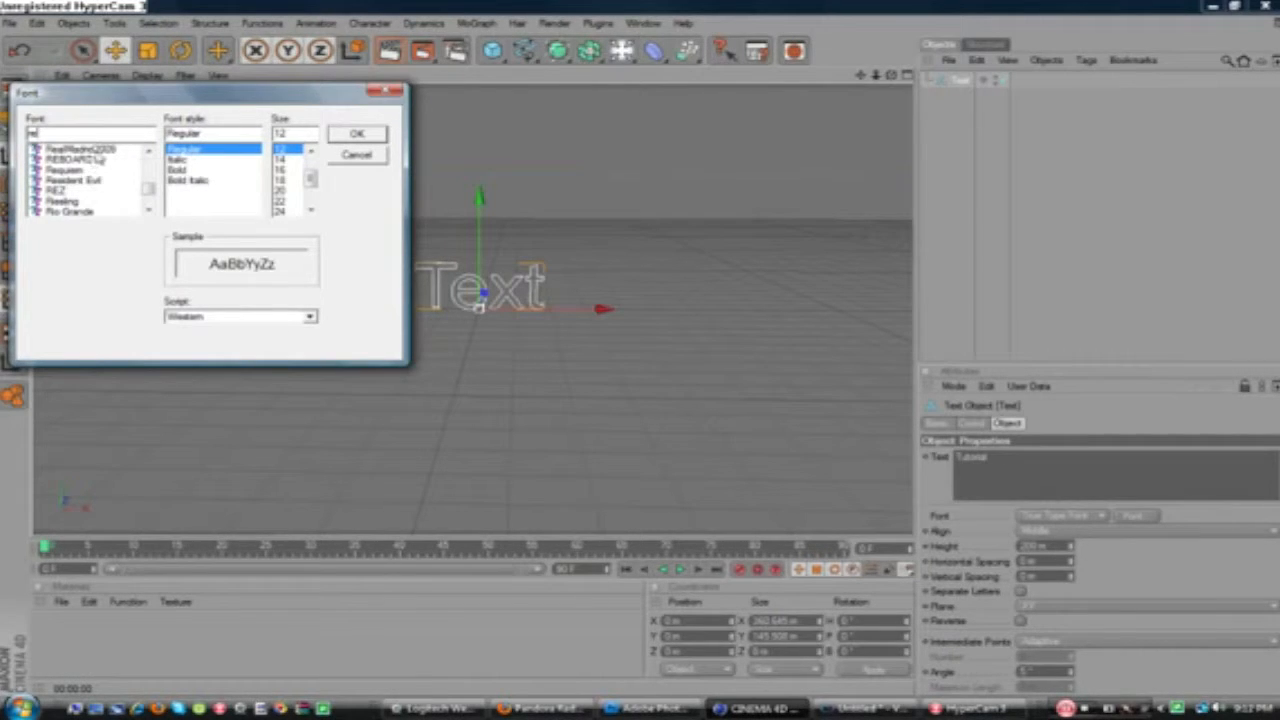
{"action": "left_click", "coordinate": [97, 151]}
{"action": "left_click_drag", "start_coordinate": [298, 134], "coordinate": [198, 133]}
{"action": "key", "text": "BackSpace"}
{"action": "type", "text": "2009"}
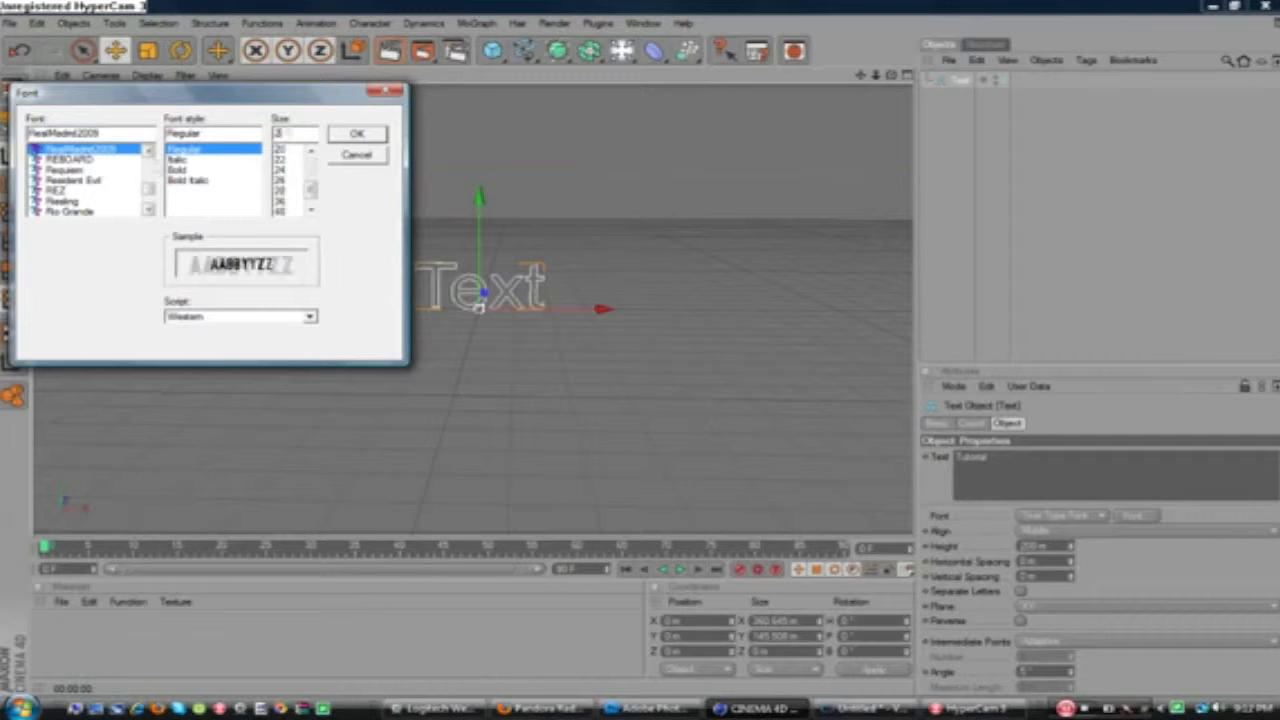
{"action": "key", "text": "Return"}
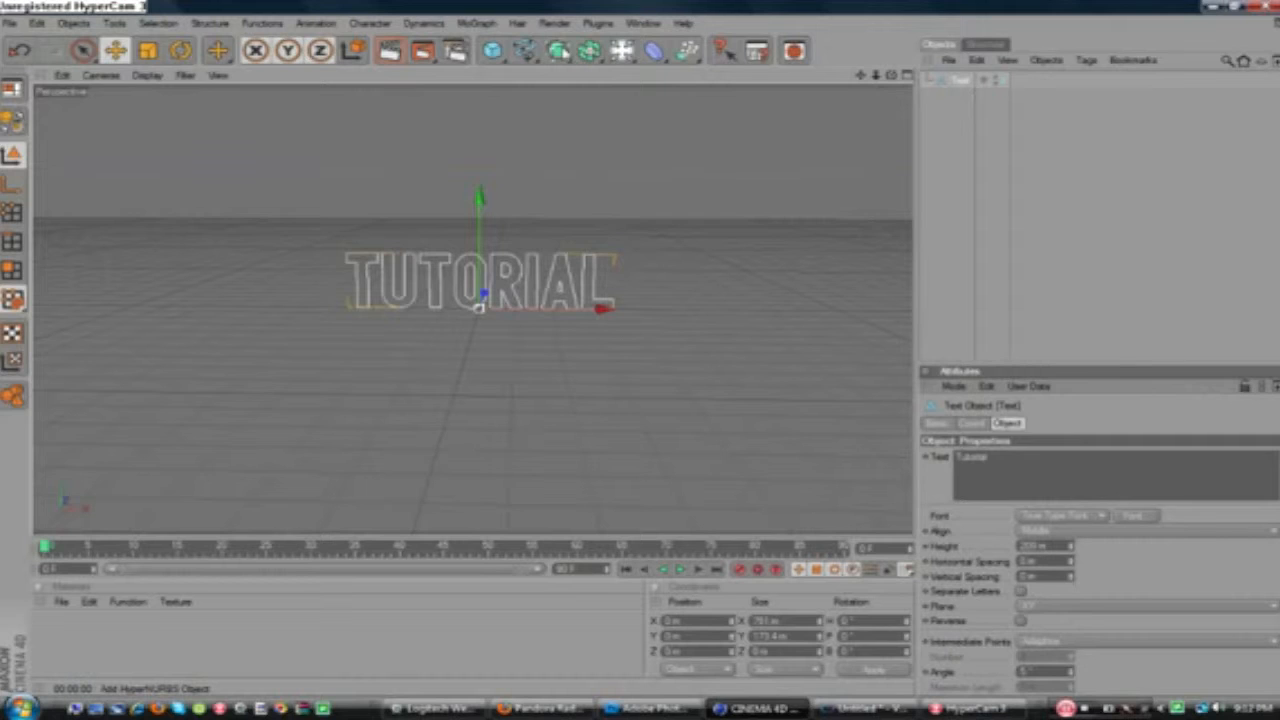
- Add an Extrude NURBS object and nest the Text spline under it as its child
{"action": "left_click", "coordinate": [563, 56]}
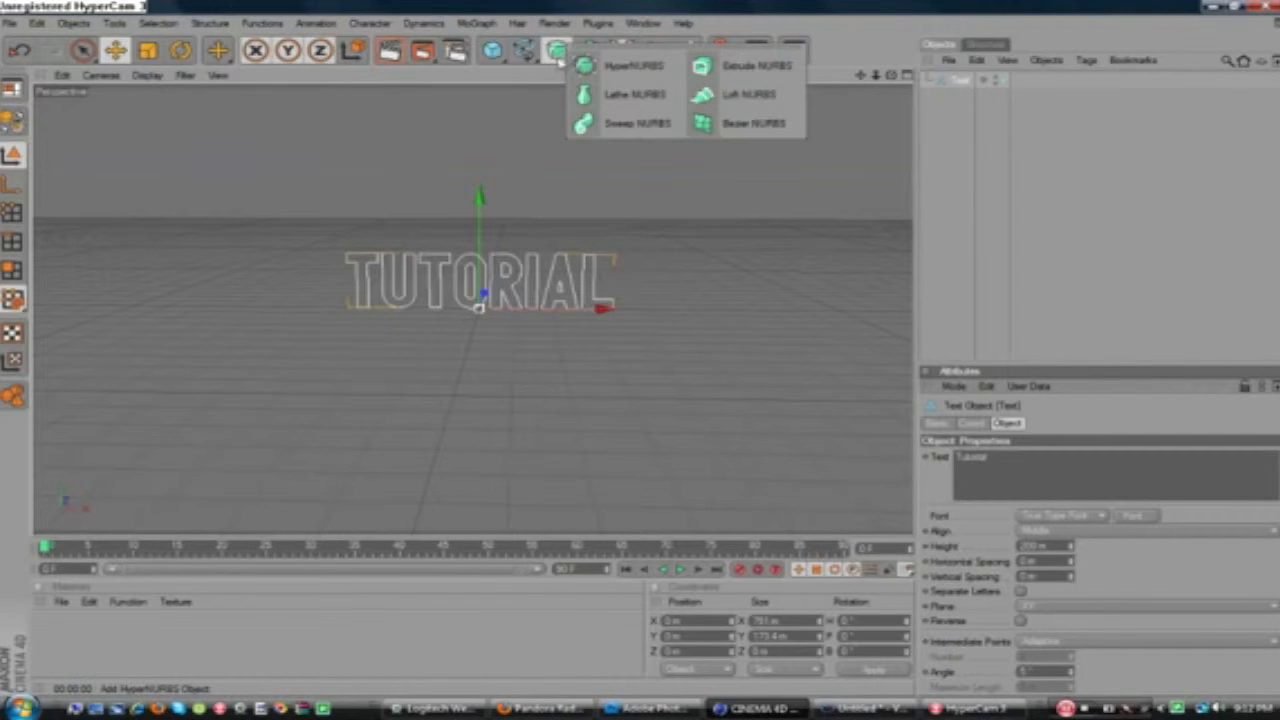
{"action": "left_click", "coordinate": [750, 65]}
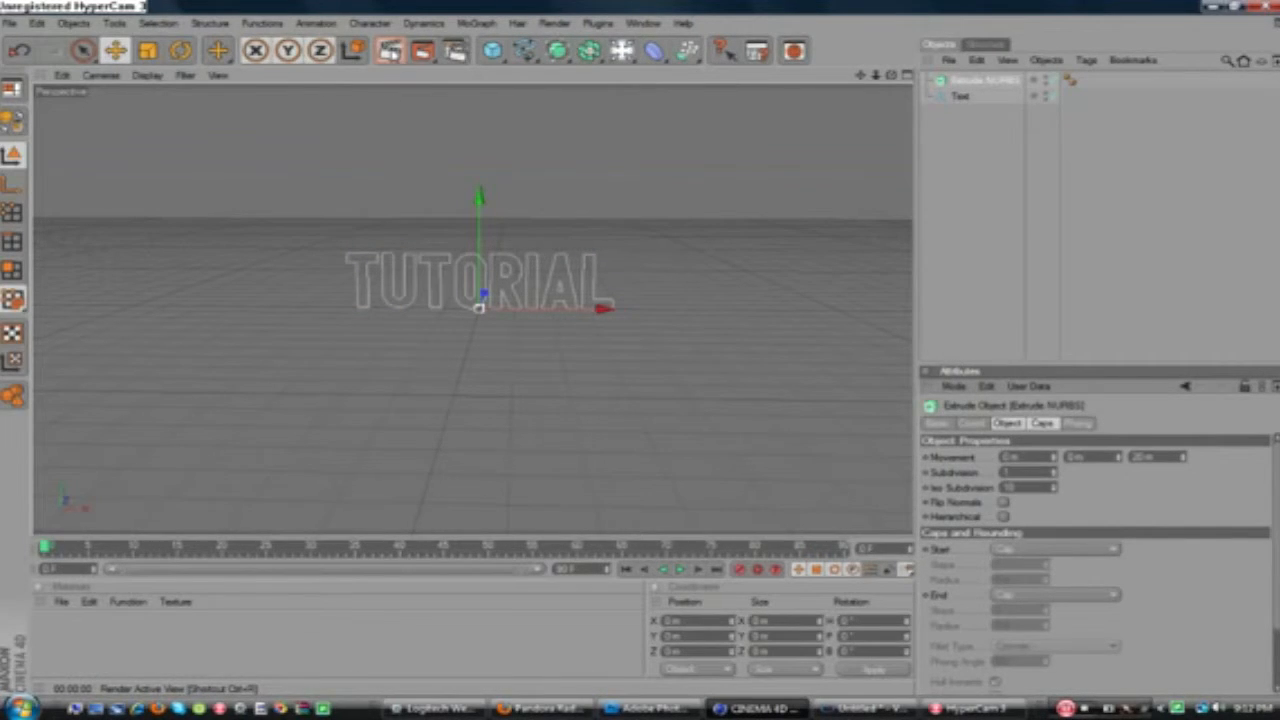
{"action": "left_click", "coordinate": [389, 50]}
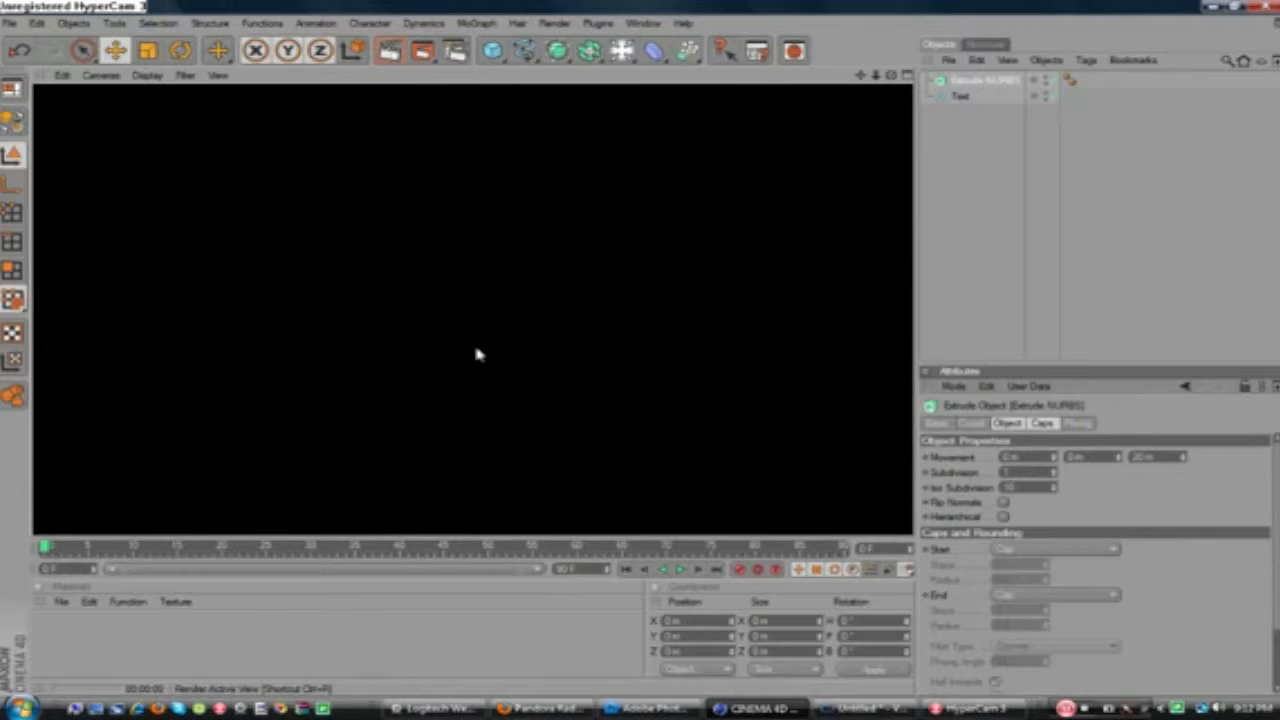
{"action": "left_click", "coordinate": [331, 380]}
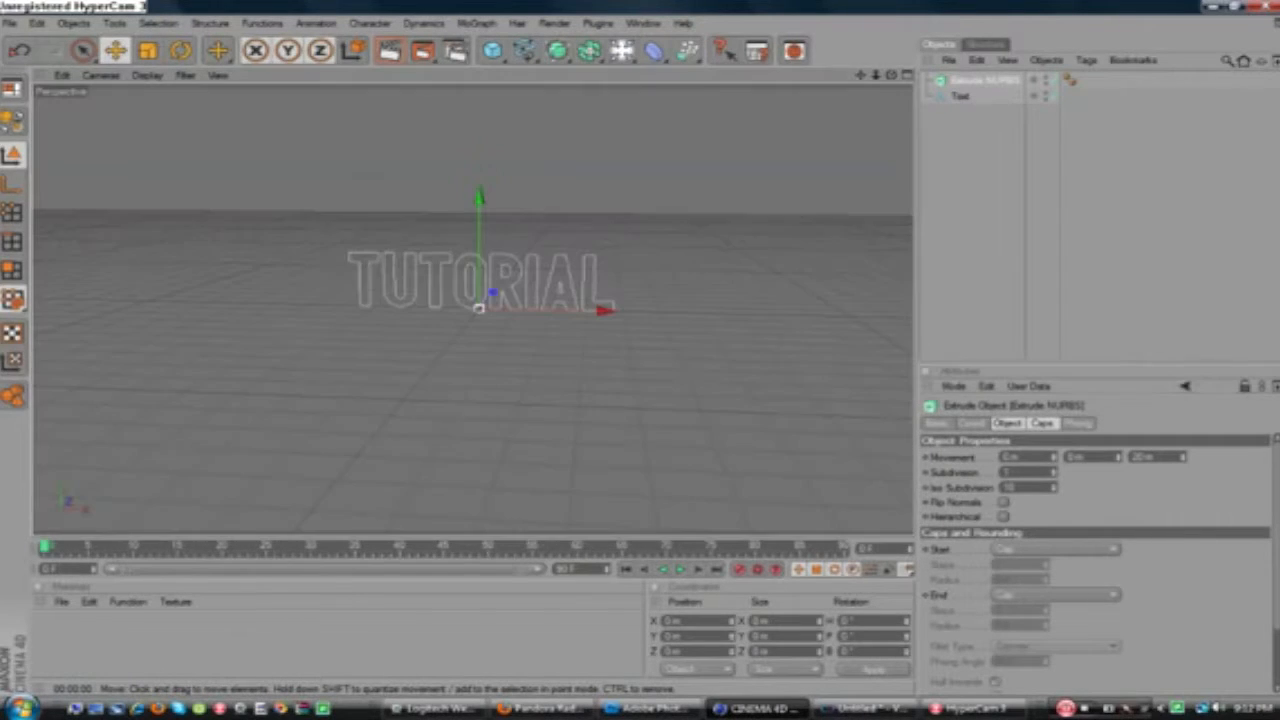
{"action": "left_click", "coordinate": [959, 98]}
{"action": "left_click_drag", "start_coordinate": [959, 98], "coordinate": [967, 88]}
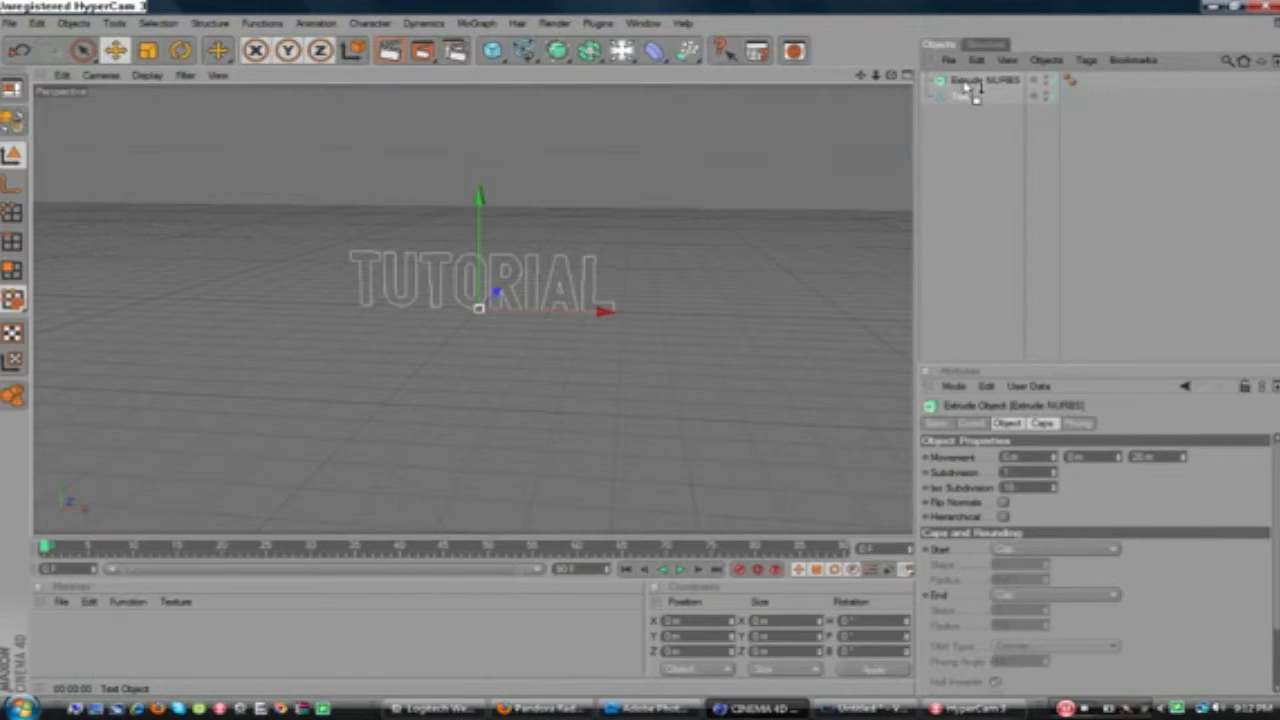
{"action": "left_click_drag", "start_coordinate": [967, 88], "coordinate": [965, 88]}
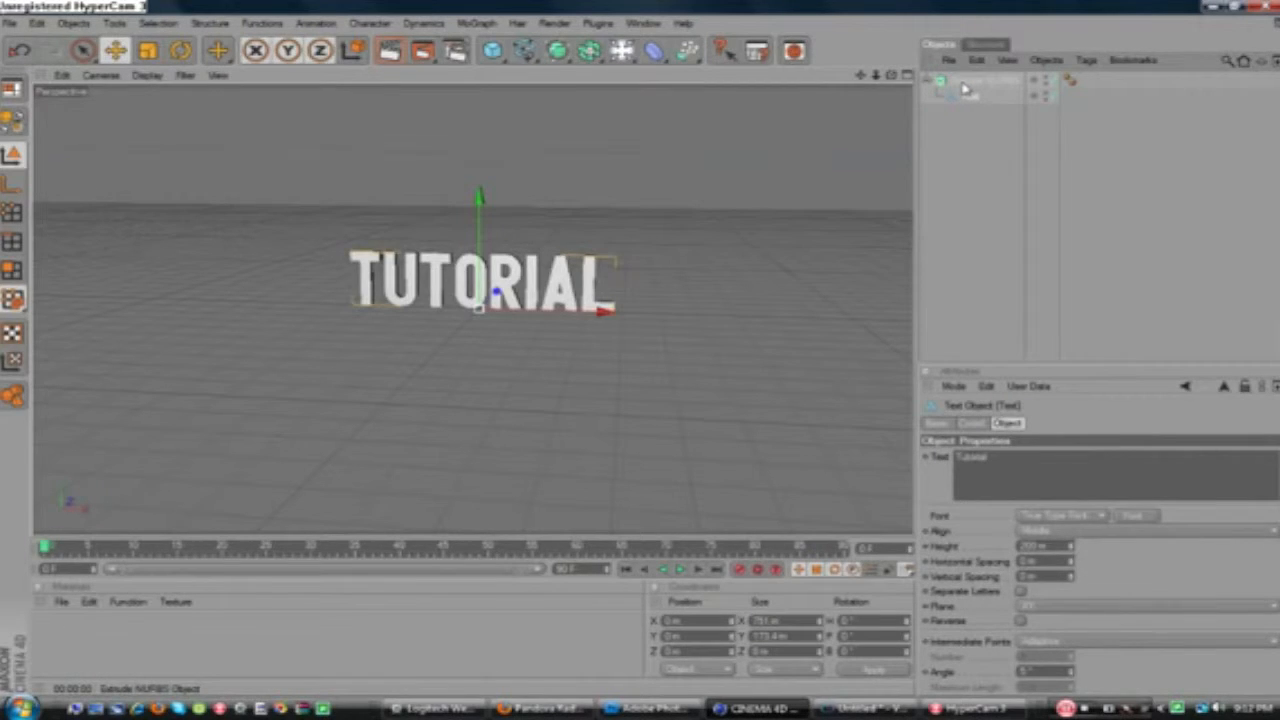
- Render the current view to preview the extruded text, and return to the editor view
{"action": "left_click", "coordinate": [390, 50]}
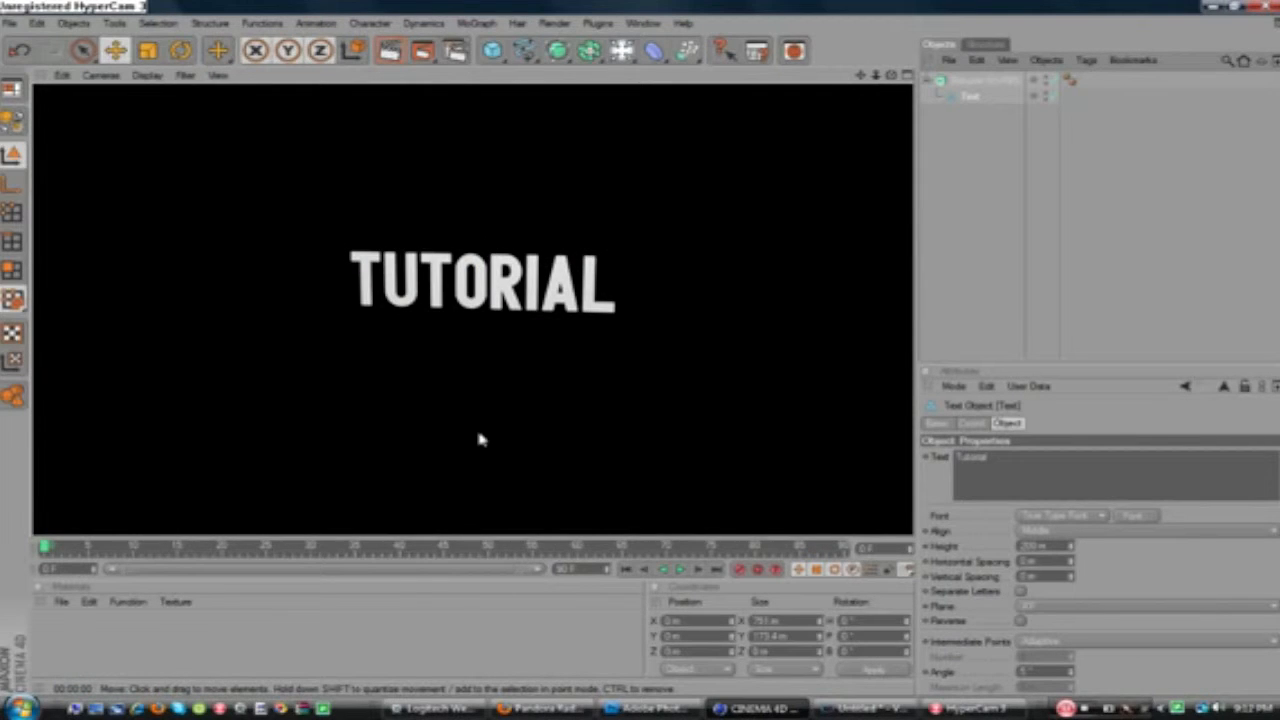
{"action": "left_click", "coordinate": [479, 449]}
{"action": "left_click_drag", "start_coordinate": [546, 437], "coordinate": [530, 405], "text": "alt"}
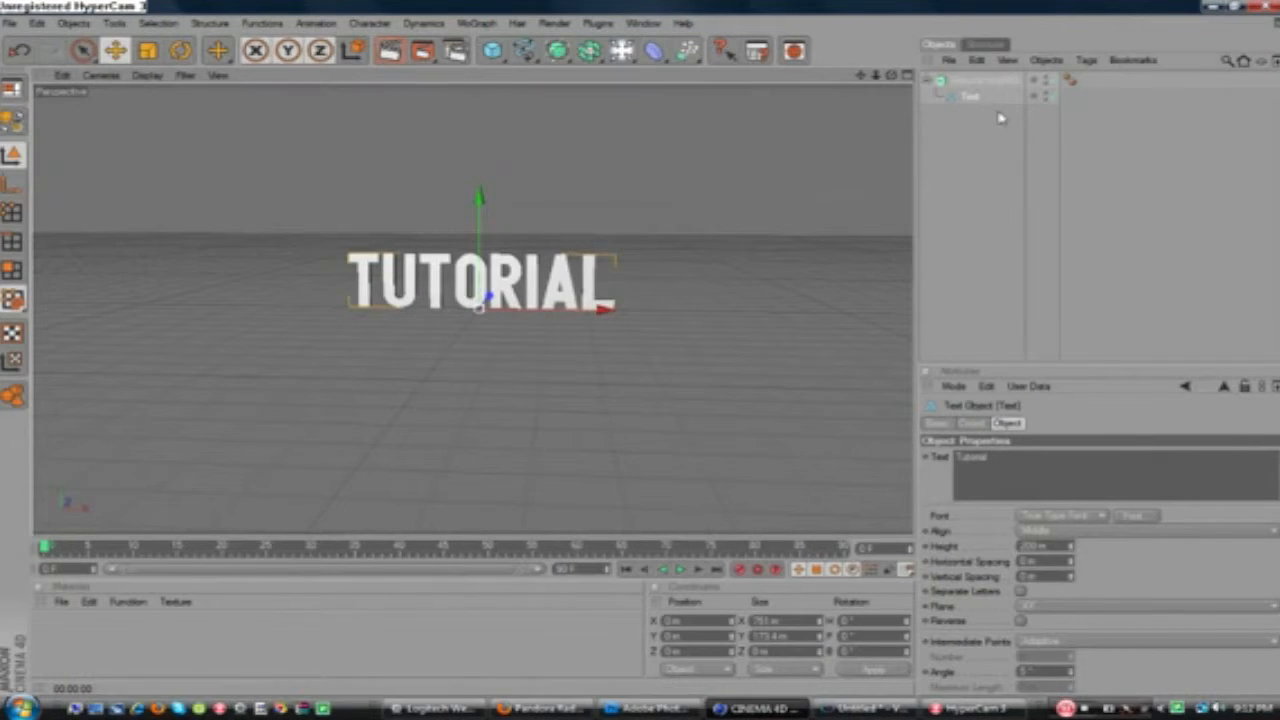
{"action": "left_click", "coordinate": [985, 80]}
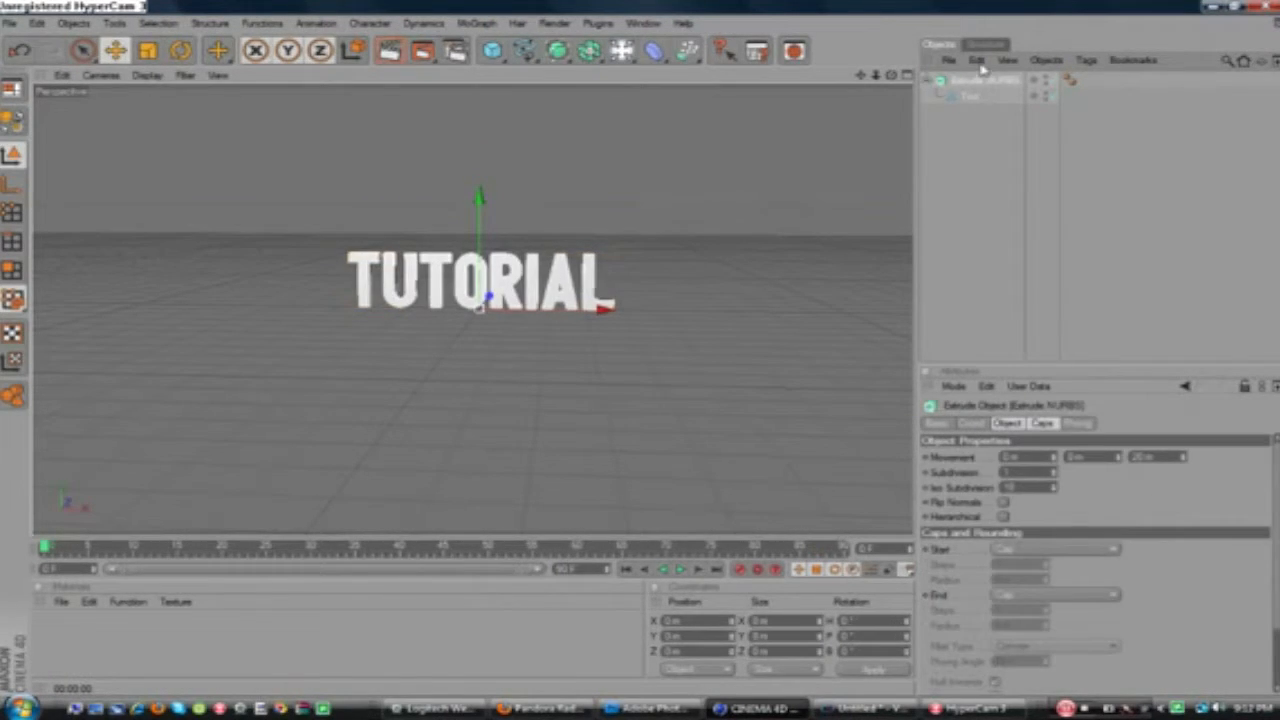
{"action": "left_click", "coordinate": [980, 62]}
{"action": "left_click", "coordinate": [1006, 131]}
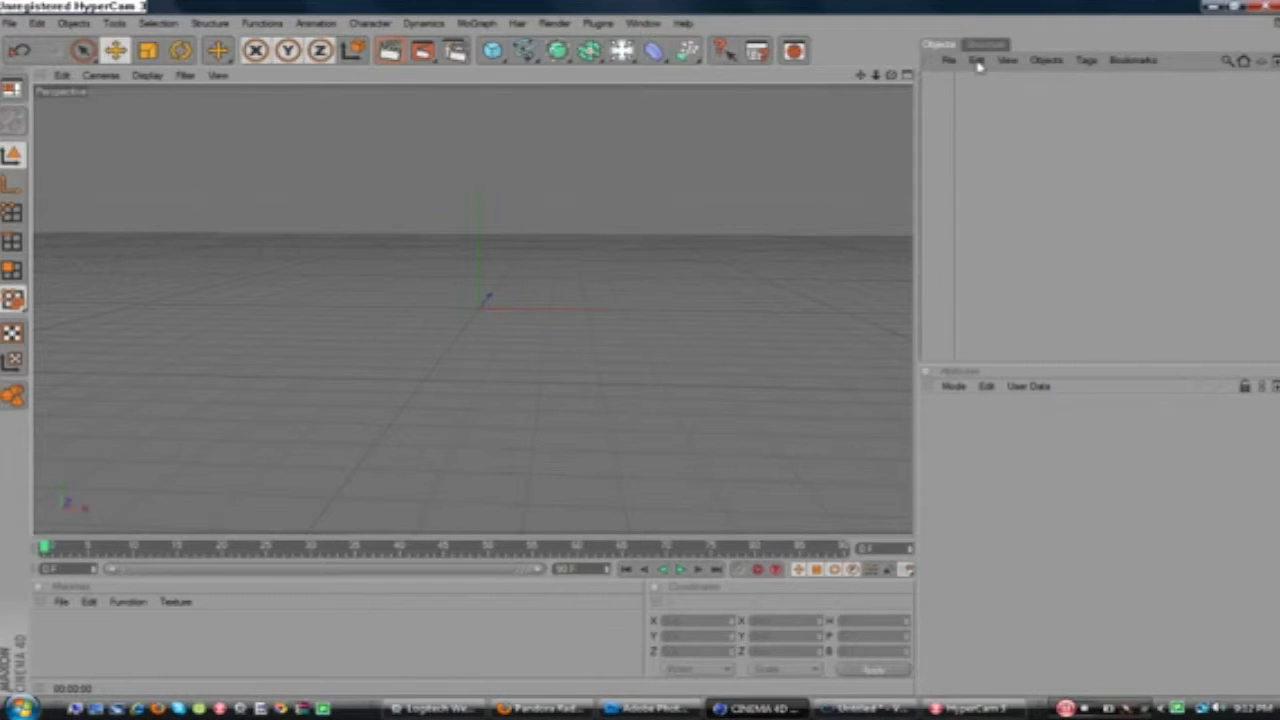
{"action": "left_click", "coordinate": [978, 61]}
{"action": "left_click", "coordinate": [998, 83]}
- Duplicate the Extrude NURBS together with its Text child by copying and pasting it
{"action": "left_click", "coordinate": [978, 61]}
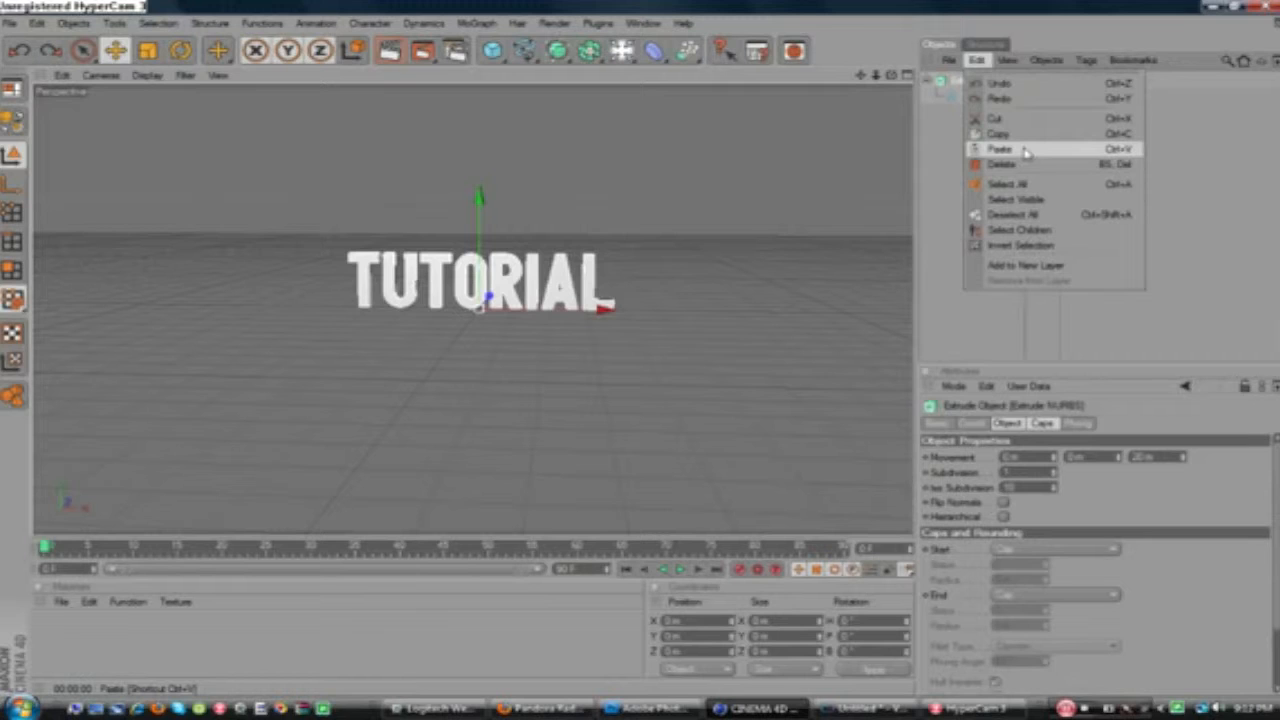
{"action": "left_click", "coordinate": [1025, 150]}
{"action": "left_click", "coordinate": [976, 61]}
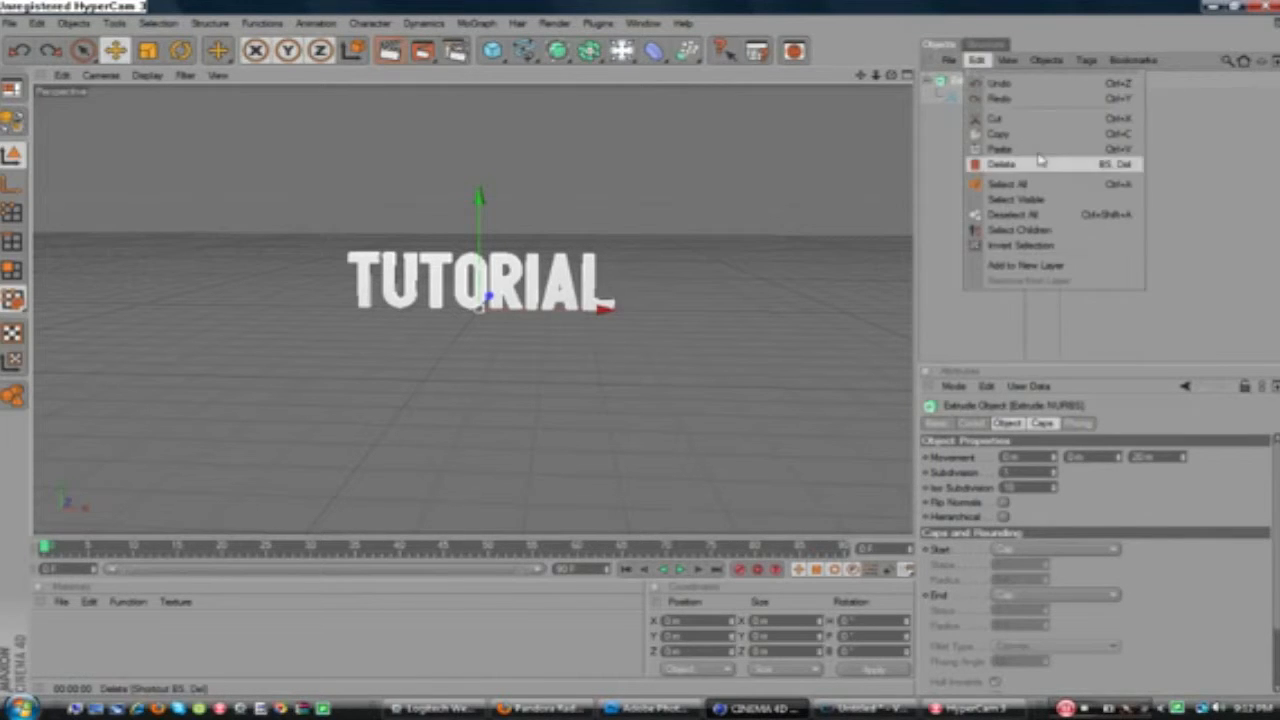
{"action": "left_click", "coordinate": [1025, 148]}
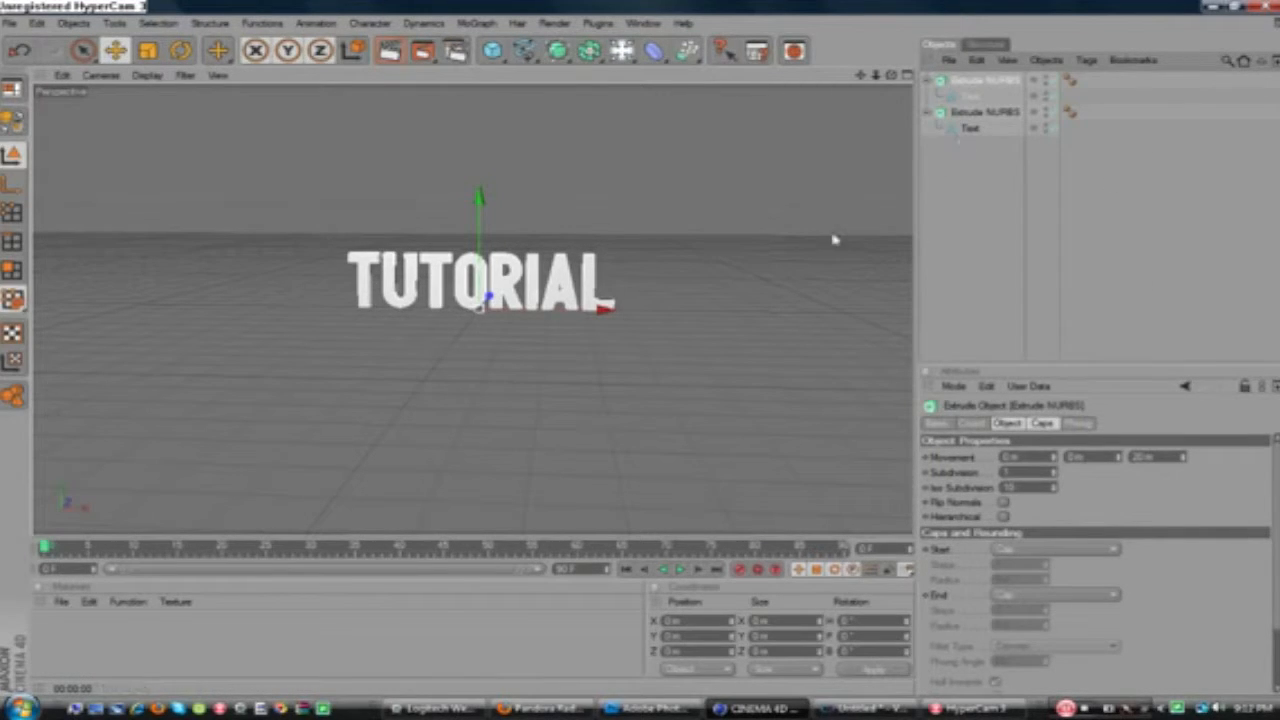
- Set the Z movement of the lower Extrude NURBS in the object list to 80 m
{"action": "left_click_drag", "start_coordinate": [735, 358], "coordinate": [495, 326], "text": "alt"}
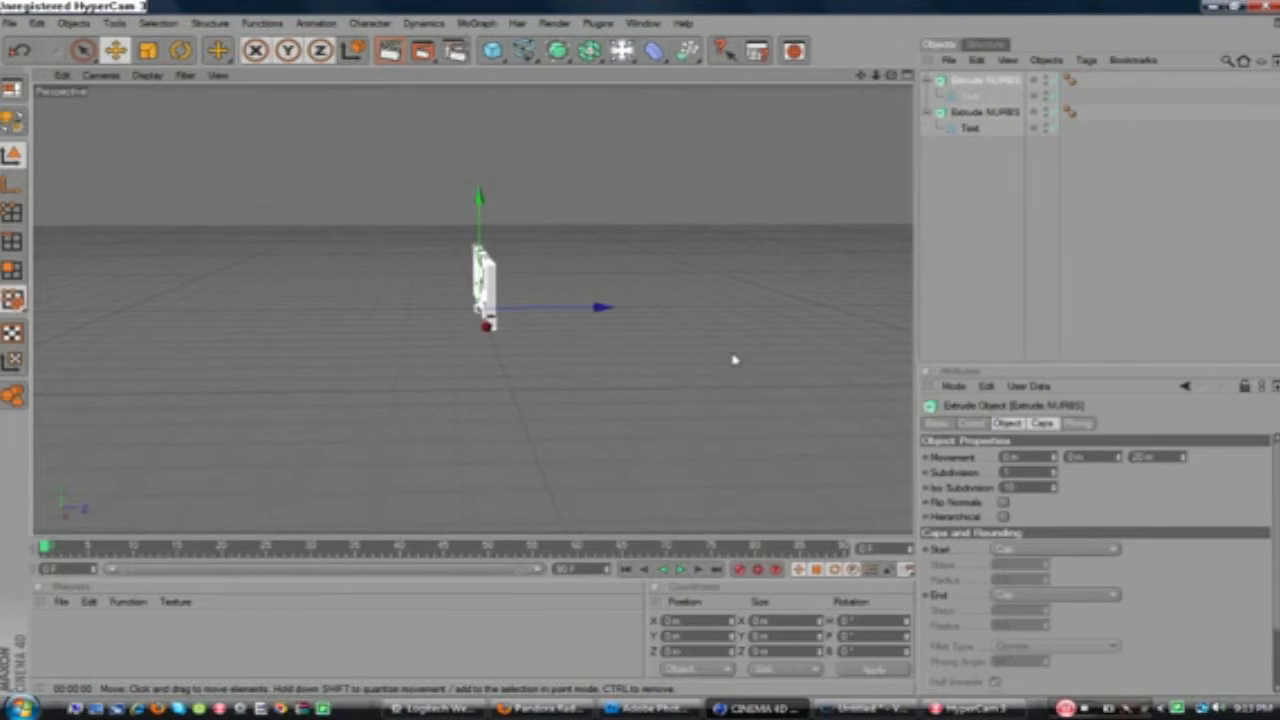
{"action": "left_click", "coordinate": [970, 113]}
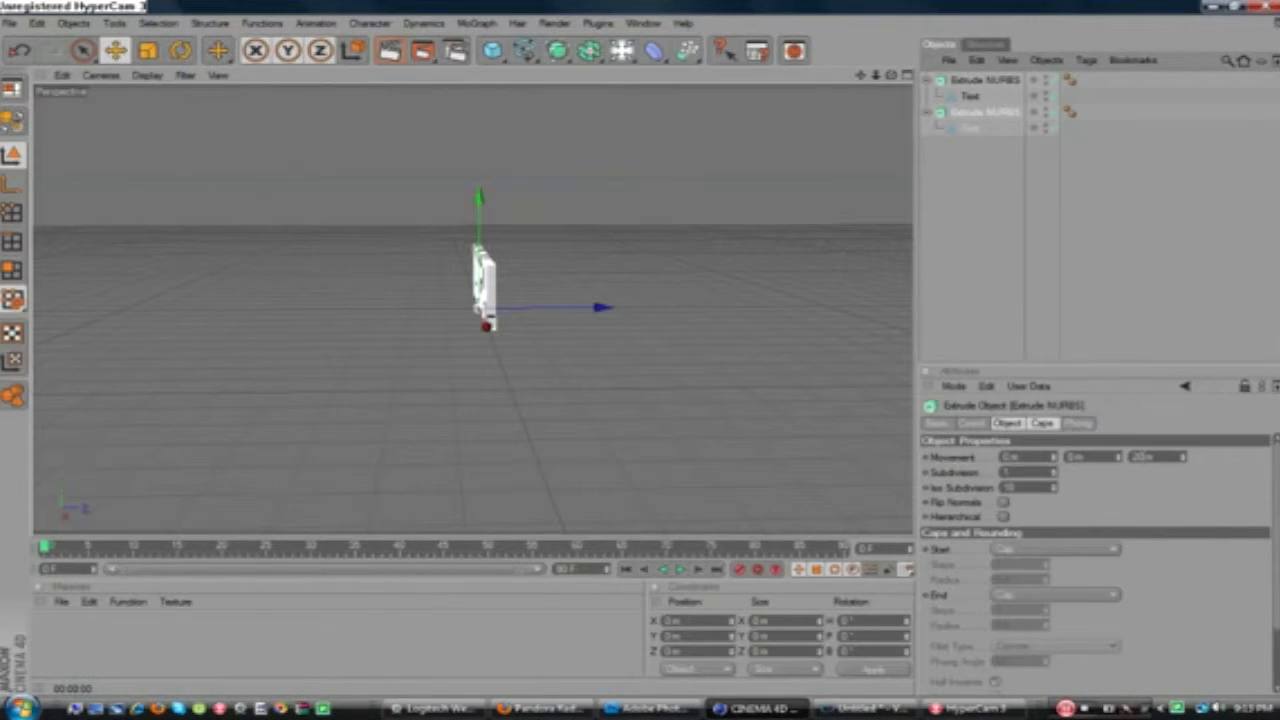
{"action": "left_click", "coordinate": [1144, 457]}
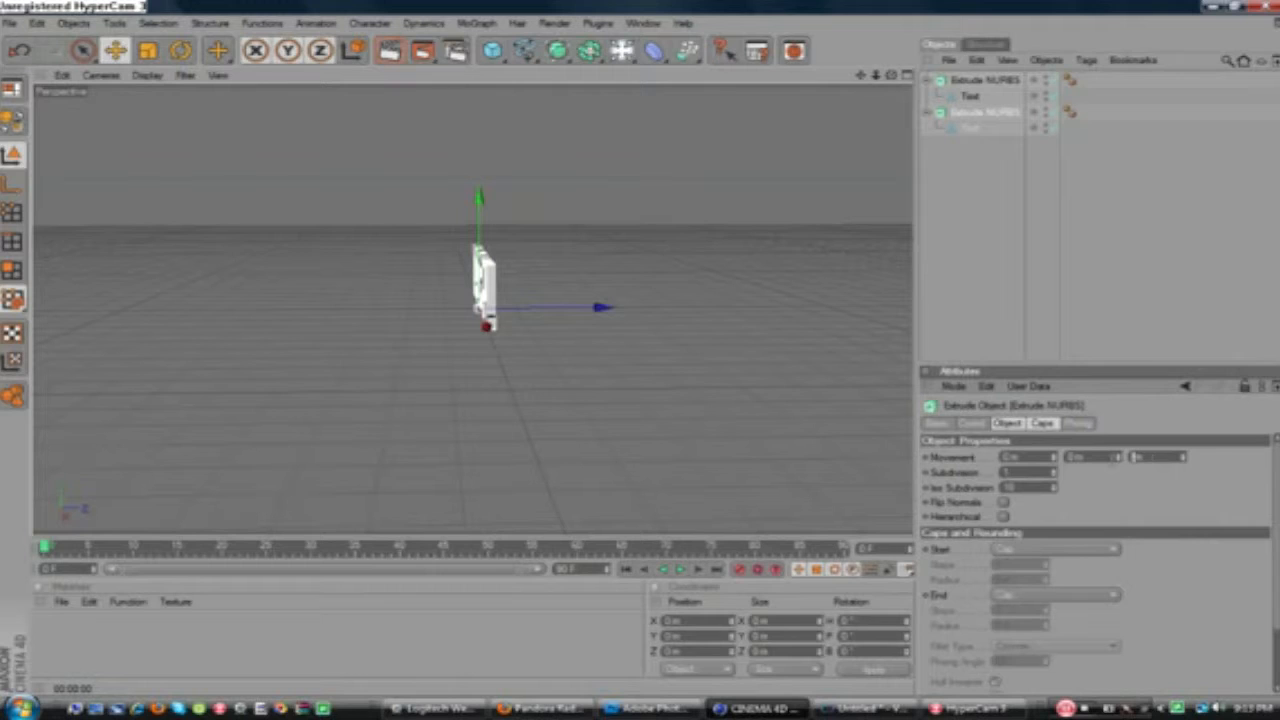
{"action": "type", "text": "80"}
{"action": "left_click", "coordinate": [1088, 487]}
{"action": "scroll", "coordinate": [657, 391], "scroll_direction": "up", "scroll_amount": 5}
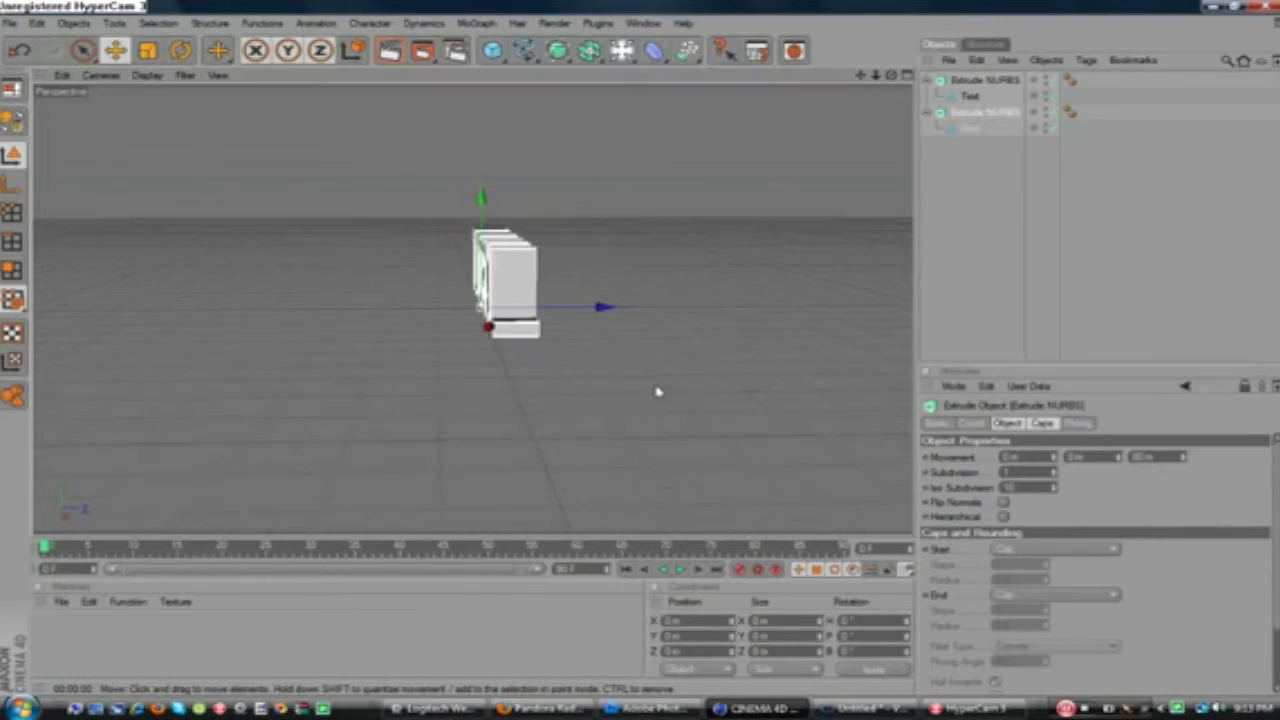
- Set the upper Extrude NURBS's Z movement to 40 m and move the object along Z to about 19 m
{"action": "left_click", "coordinate": [980, 83]}
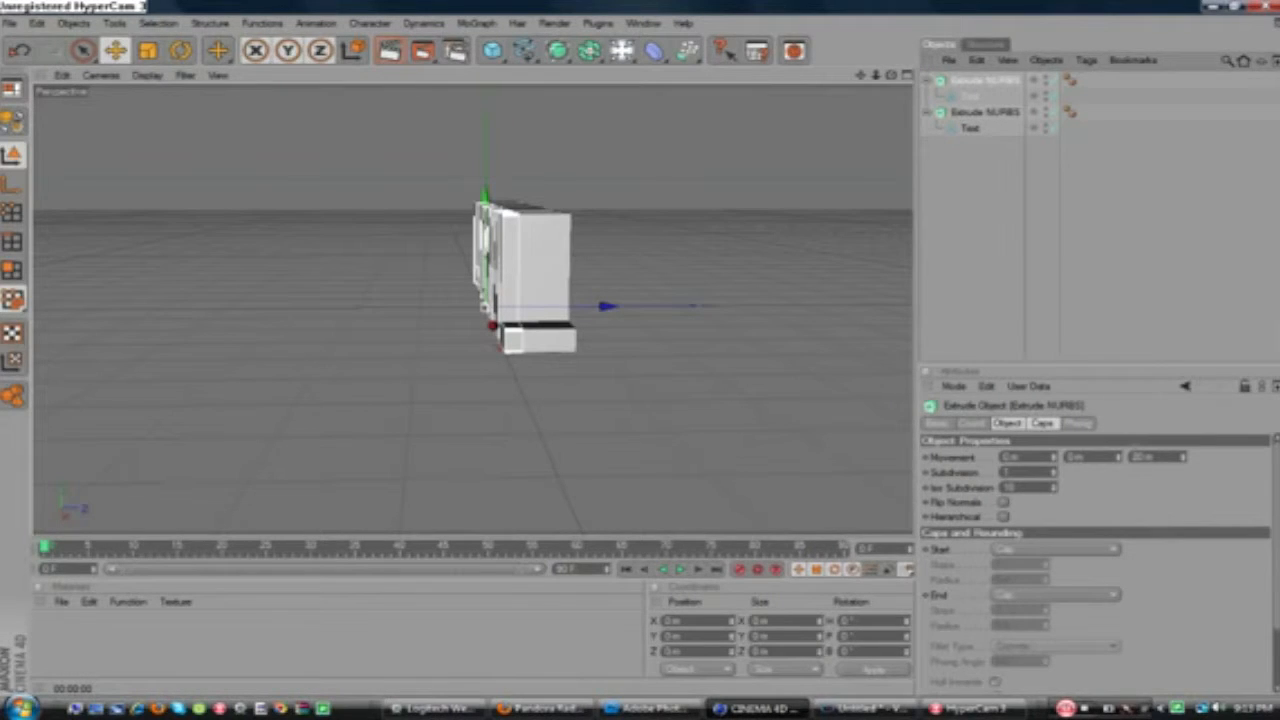
{"action": "left_click", "coordinate": [1133, 456]}
{"action": "key", "text": "BackSpace"}
{"action": "type", "text": "40"}
{"action": "key", "text": "Return"}
{"action": "left_click_drag", "start_coordinate": [604, 306], "coordinate": [617, 306]}
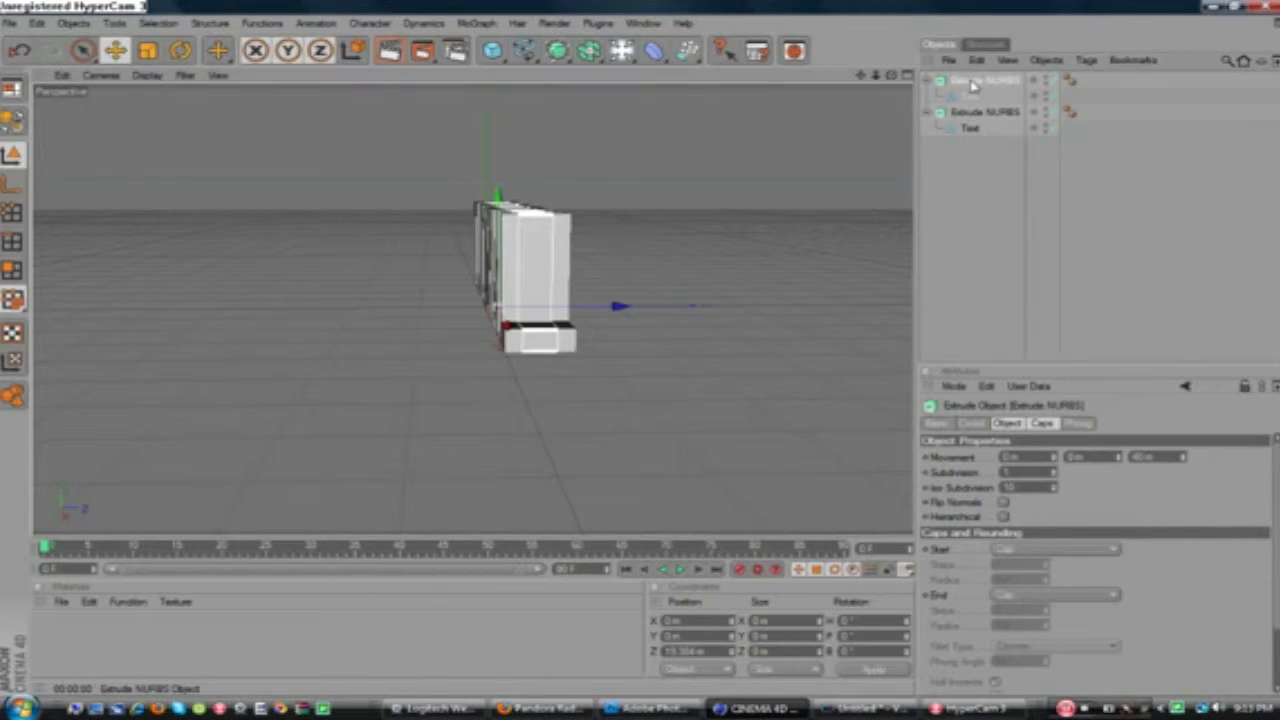
- Set both the start and end caps of the upper Extrude NURBS to Fillet Cap with matching radii
{"action": "left_click", "coordinate": [1044, 424]}
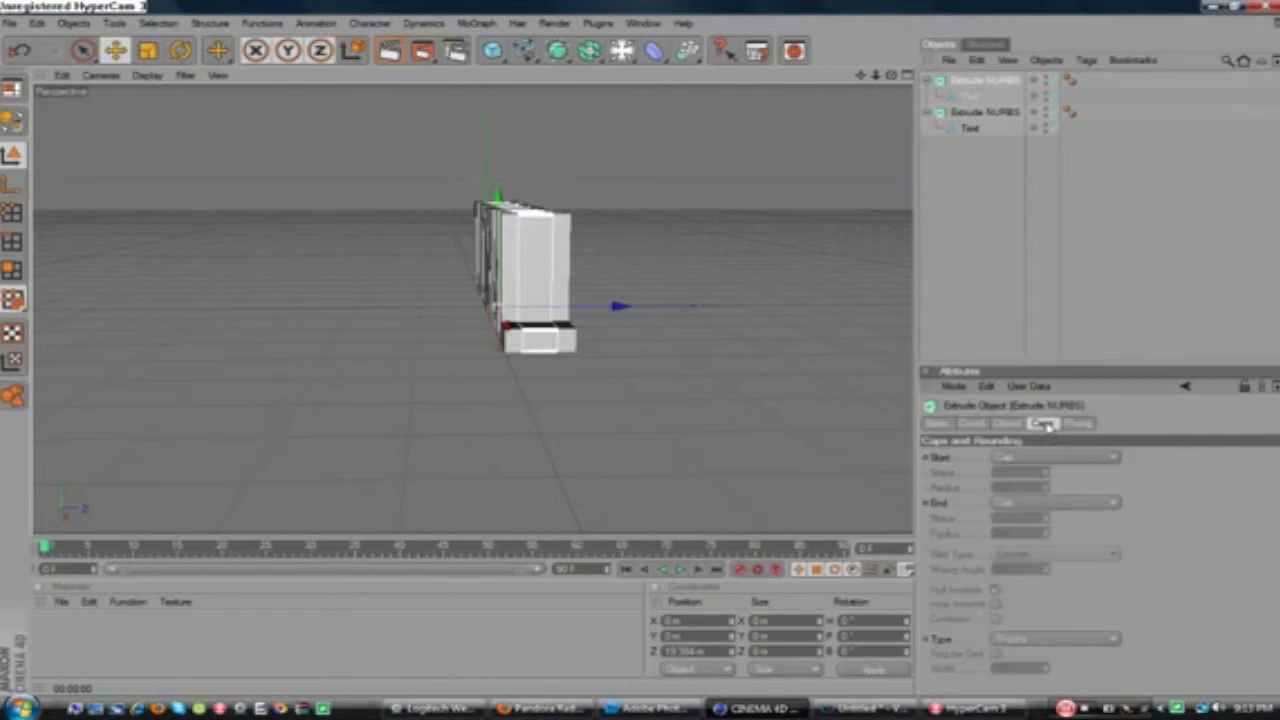
{"action": "left_click", "coordinate": [1045, 459]}
{"action": "left_click", "coordinate": [1022, 504]}
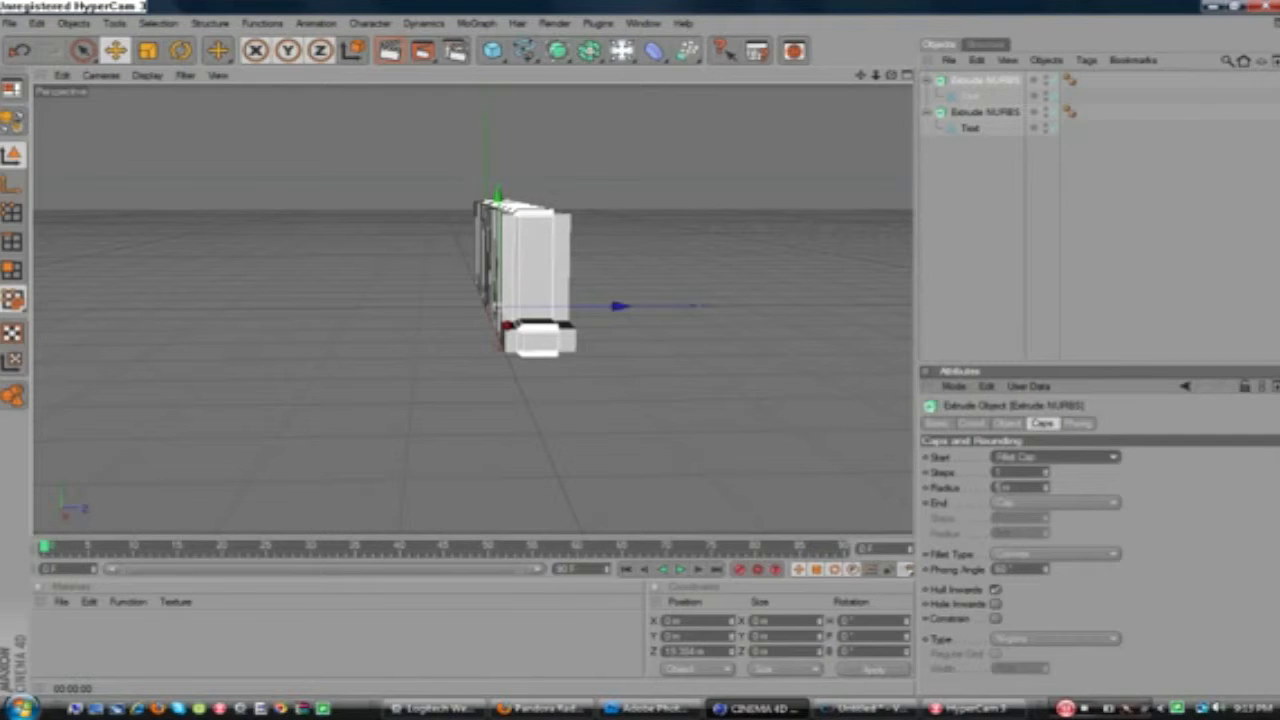
{"action": "left_click_drag", "start_coordinate": [1002, 488], "coordinate": [990, 489]}
{"action": "key", "text": "BackSpace"}
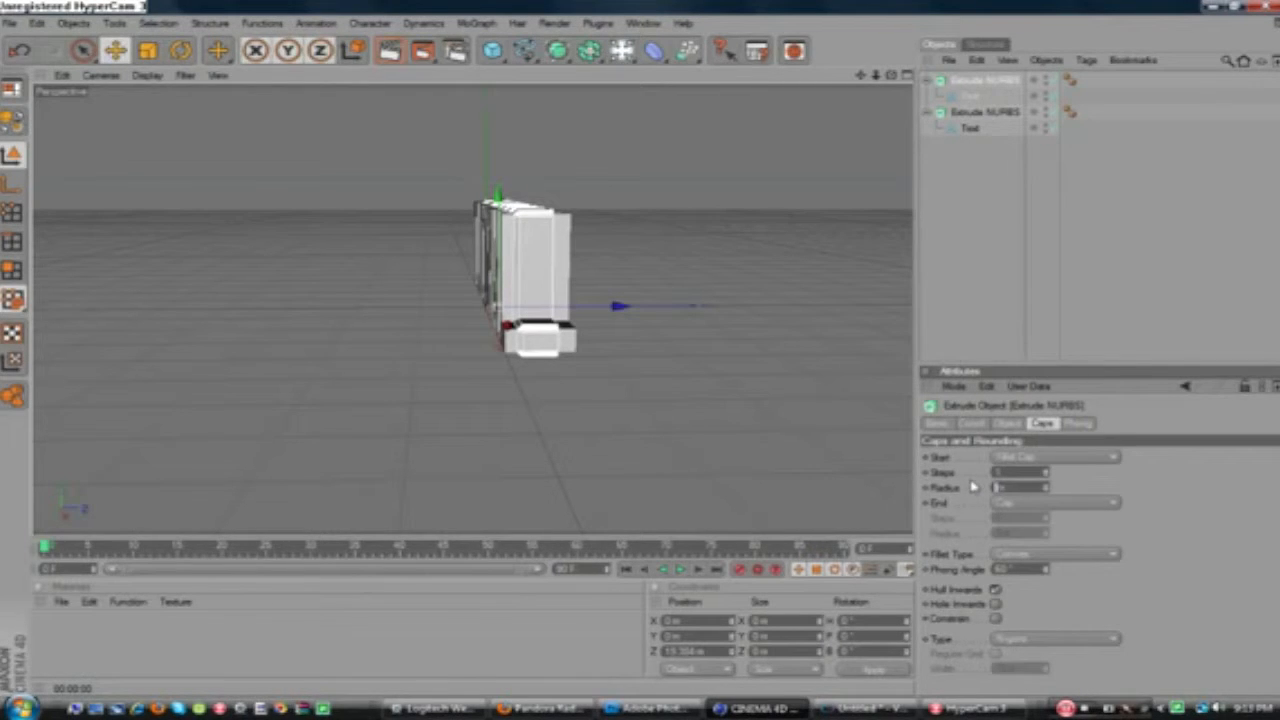
{"action": "type", "text": "2"}
{"action": "left_click", "coordinate": [1034, 503]}
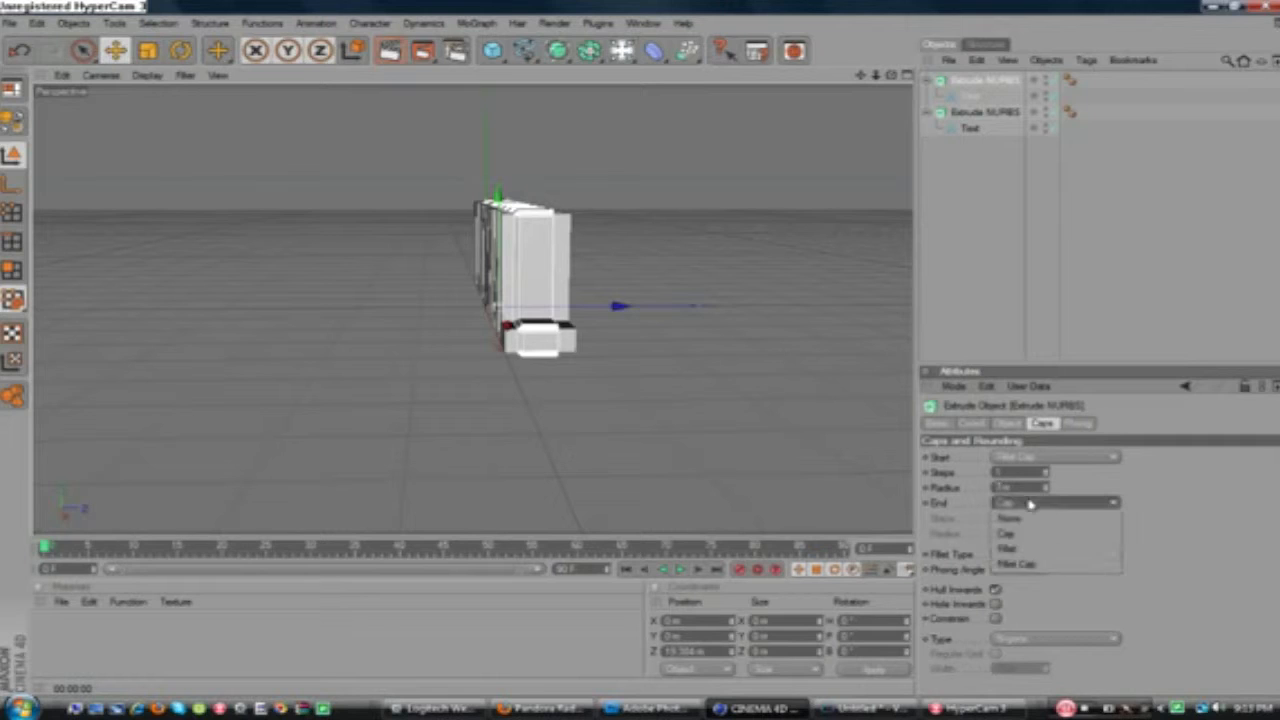
{"action": "left_click", "coordinate": [1031, 566]}
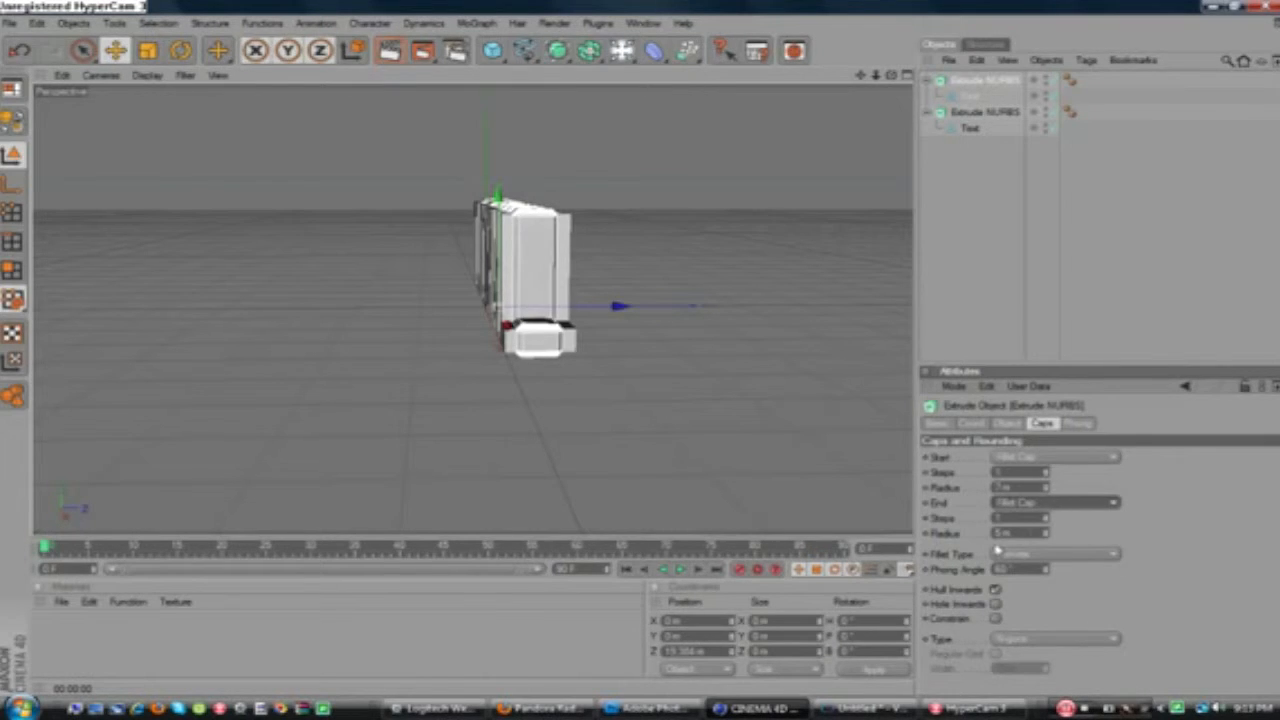
{"action": "left_click", "coordinate": [1001, 533]}
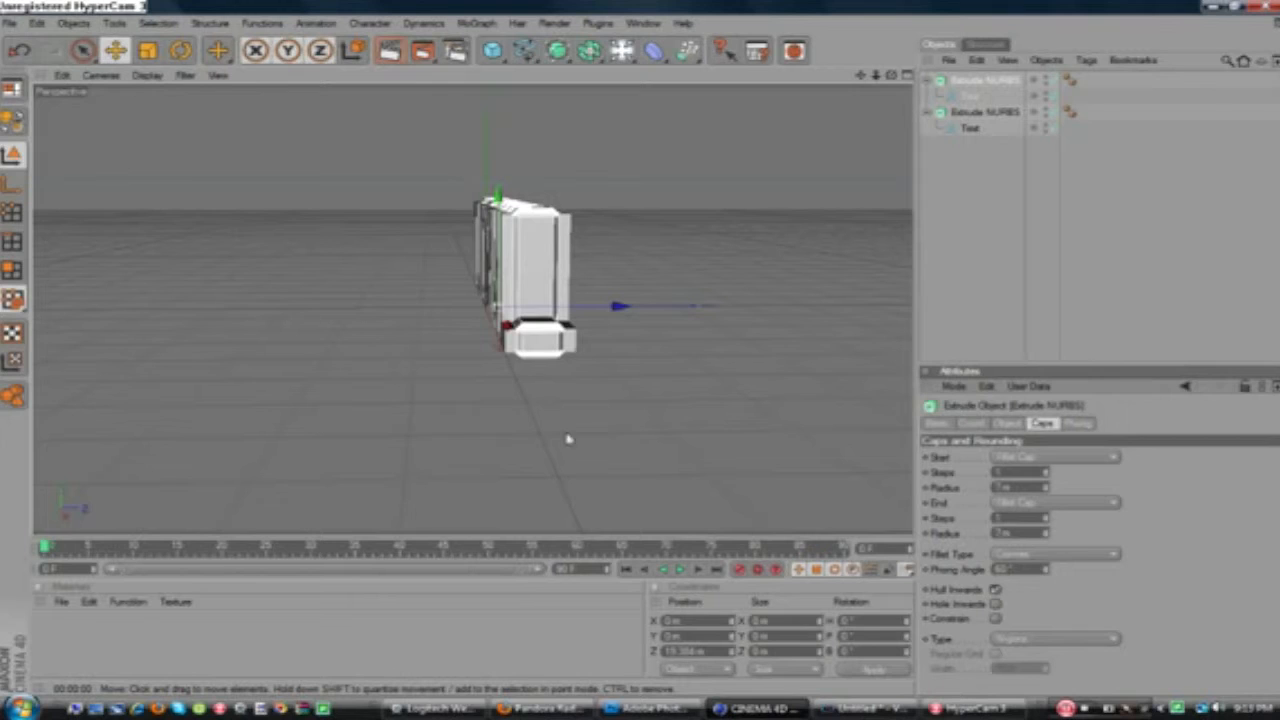
- Create a new material and set its color to bright blue, RGB 0, 191, 255
{"action": "double_click", "coordinate": [56, 644]}
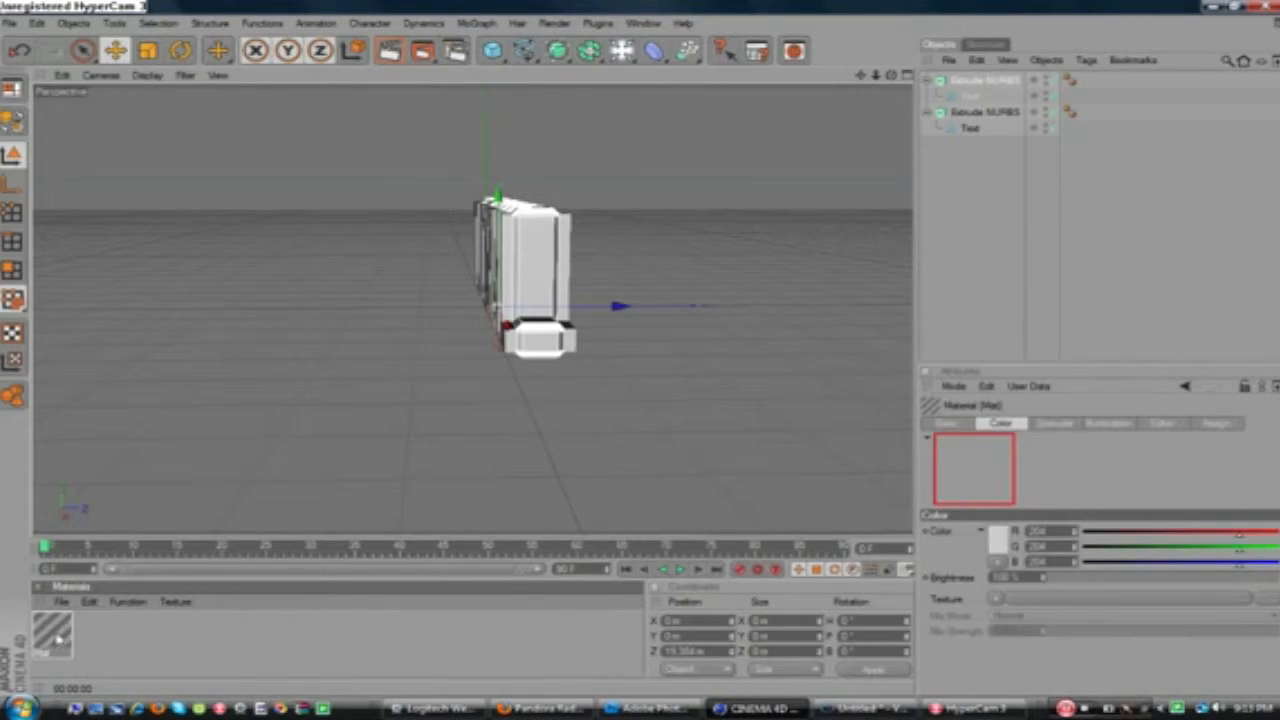
{"action": "double_click", "coordinate": [57, 639]}
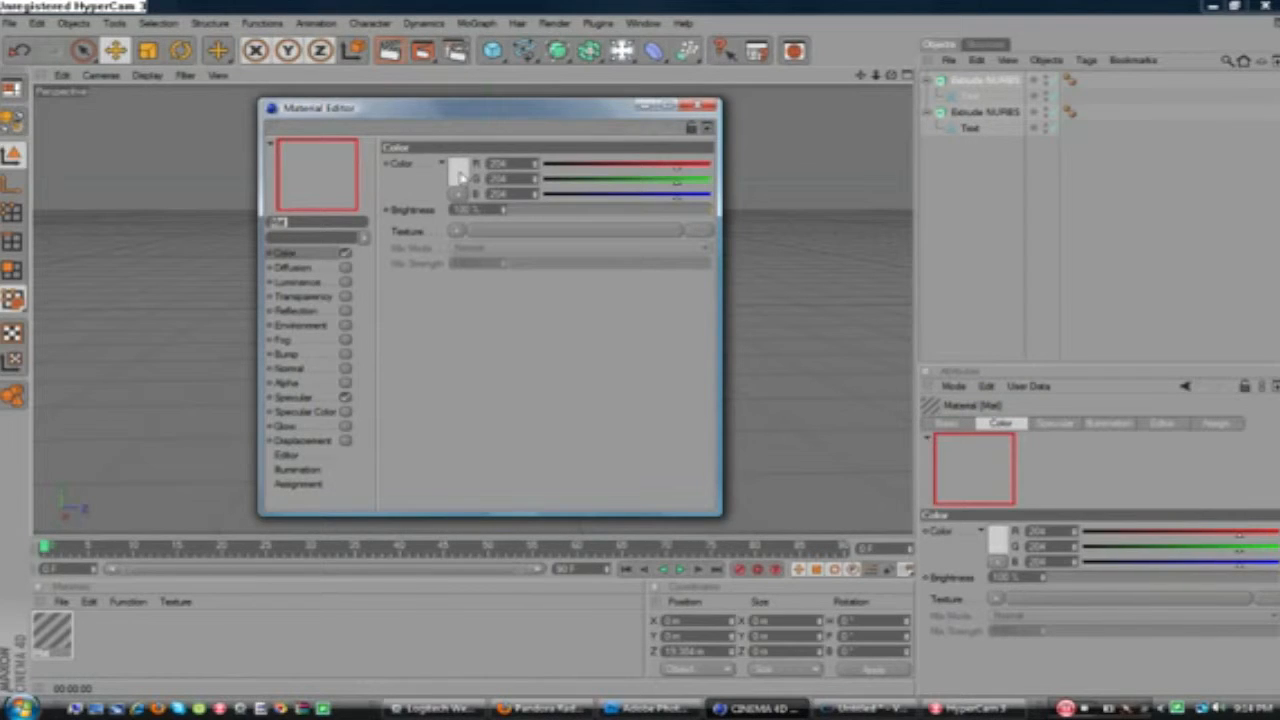
{"action": "left_click", "coordinate": [459, 173]}
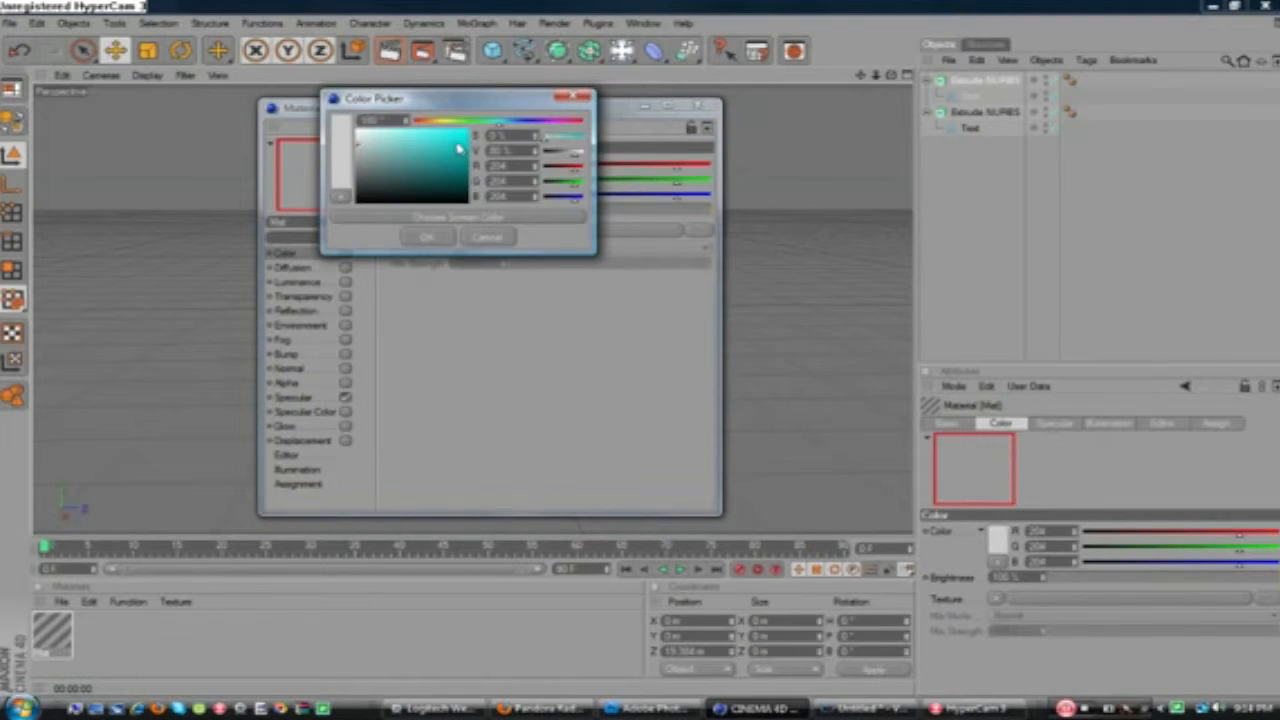
{"action": "left_click", "coordinate": [497, 121]}
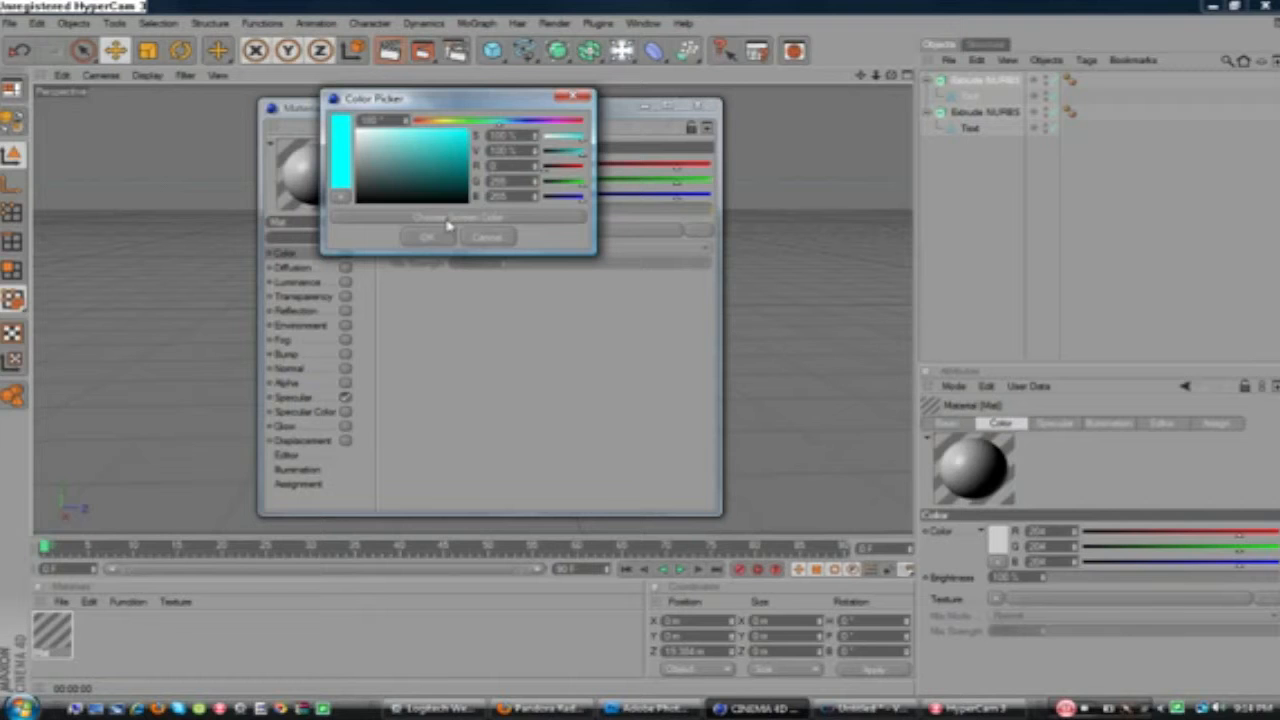
{"action": "left_click", "coordinate": [506, 121]}
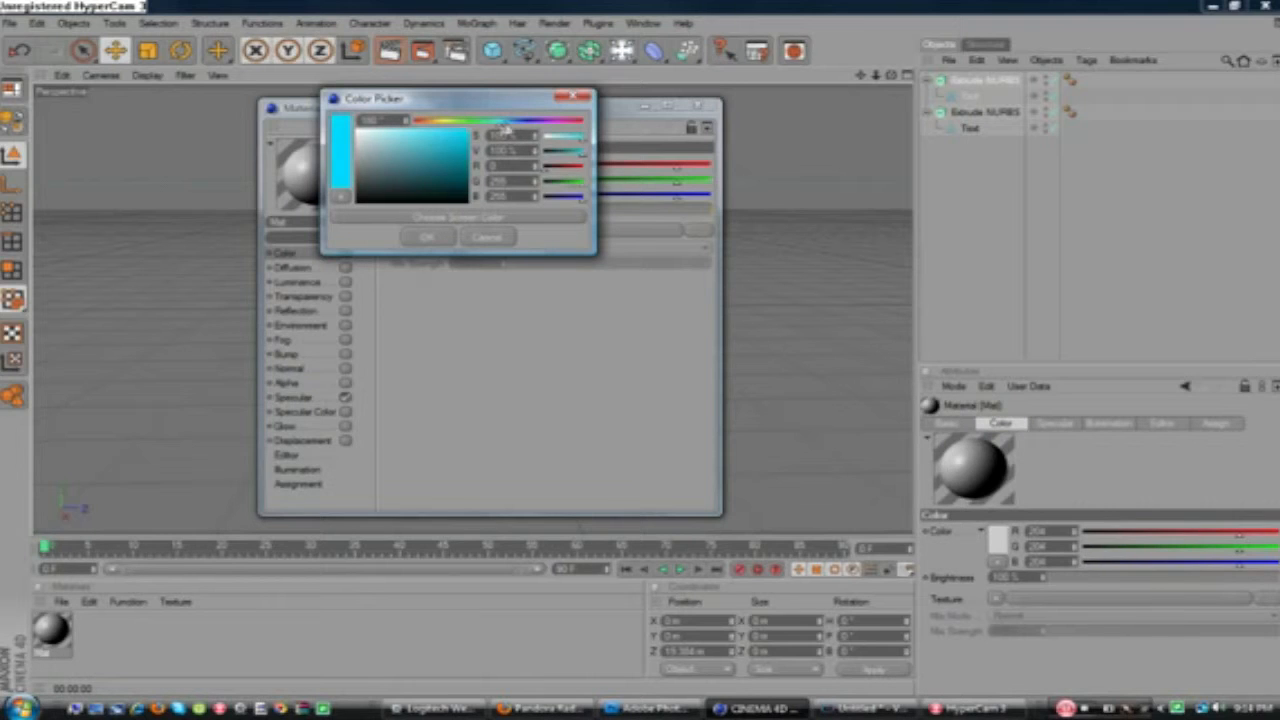
{"action": "left_click", "coordinate": [427, 237]}
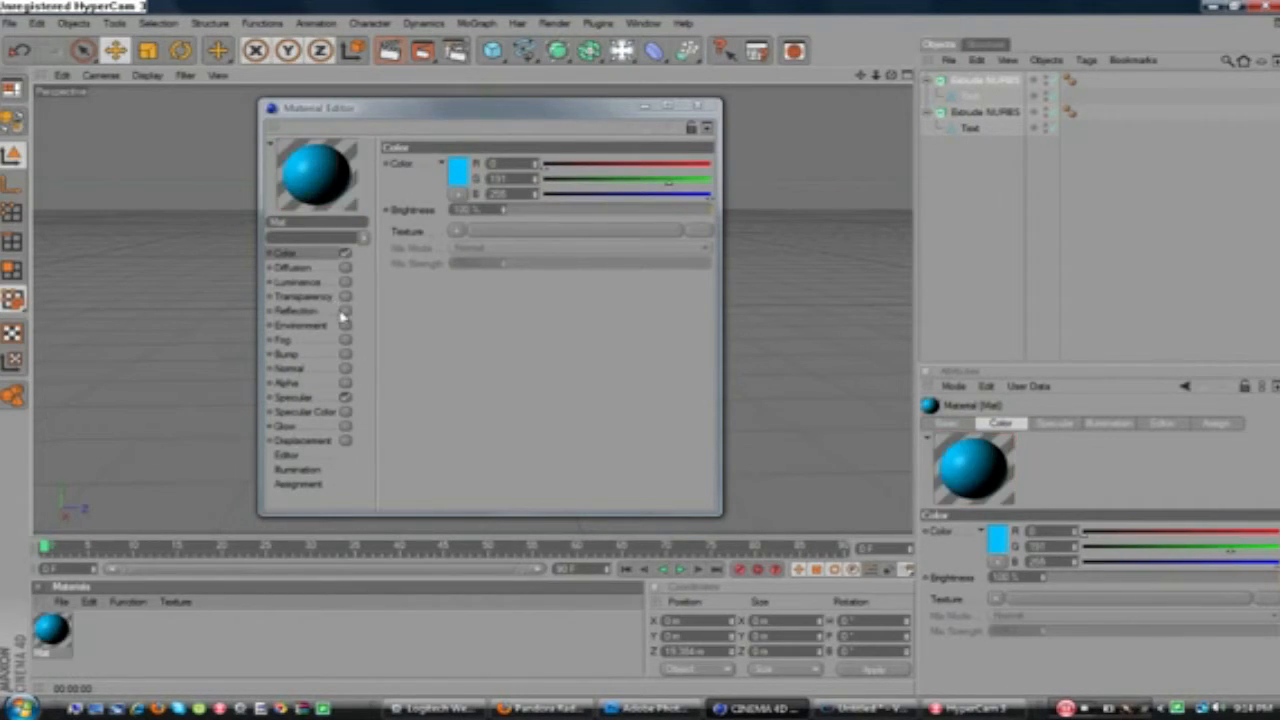
- Enable reflection on the blue material with a brightness of 20%
{"action": "left_click", "coordinate": [340, 312]}
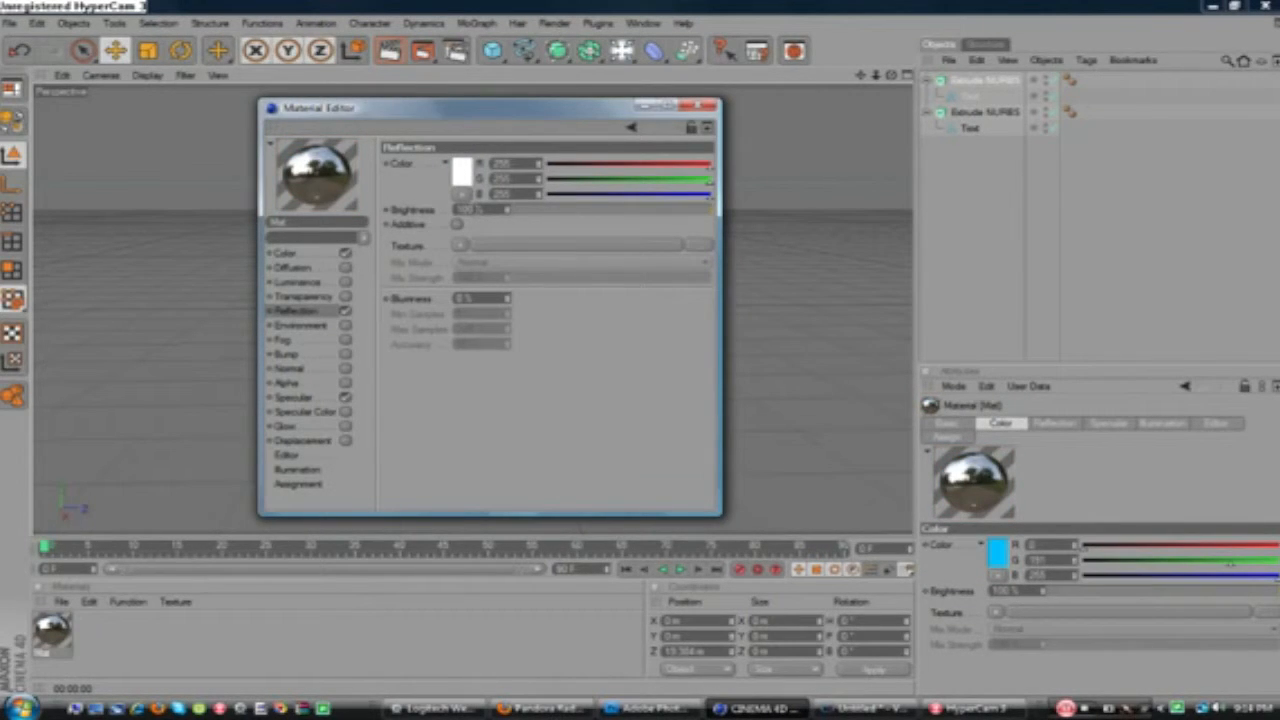
{"action": "left_click_drag", "start_coordinate": [473, 210], "coordinate": [445, 226]}
{"action": "key", "text": "BackSpace"}
{"action": "type", "text": "20"}
{"action": "key", "text": "Return"}
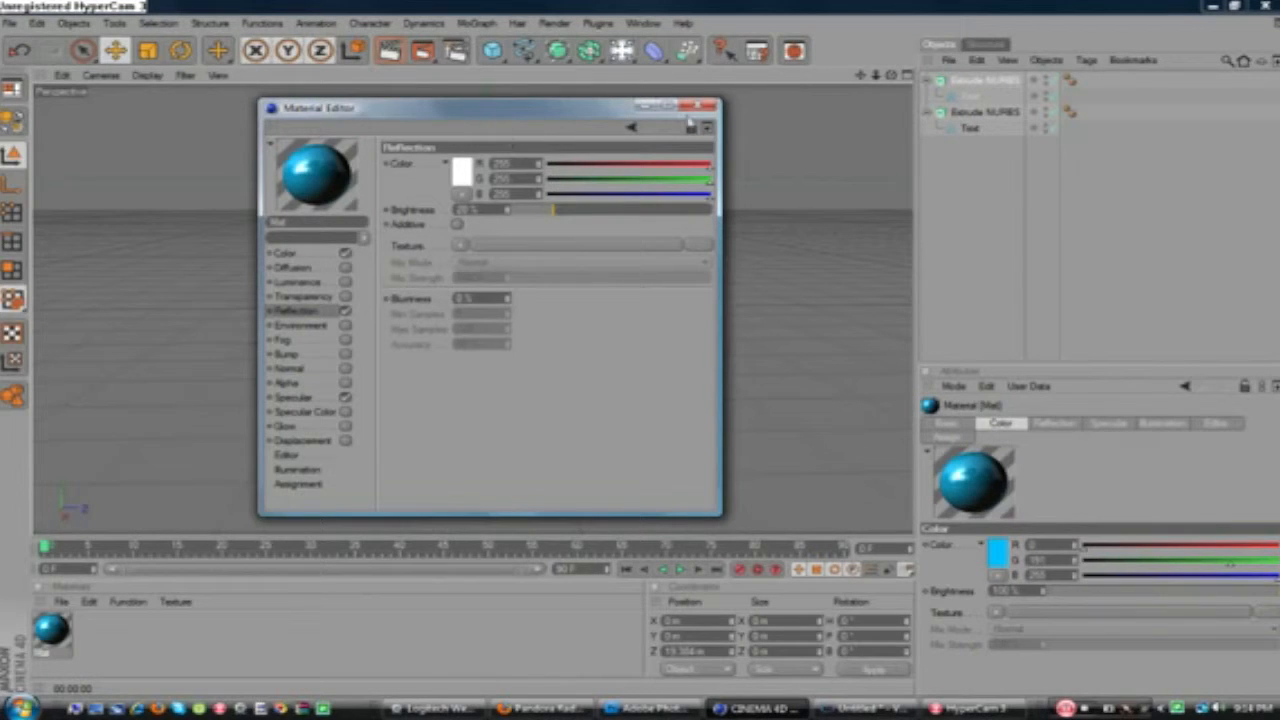
{"action": "left_click", "coordinate": [707, 106]}
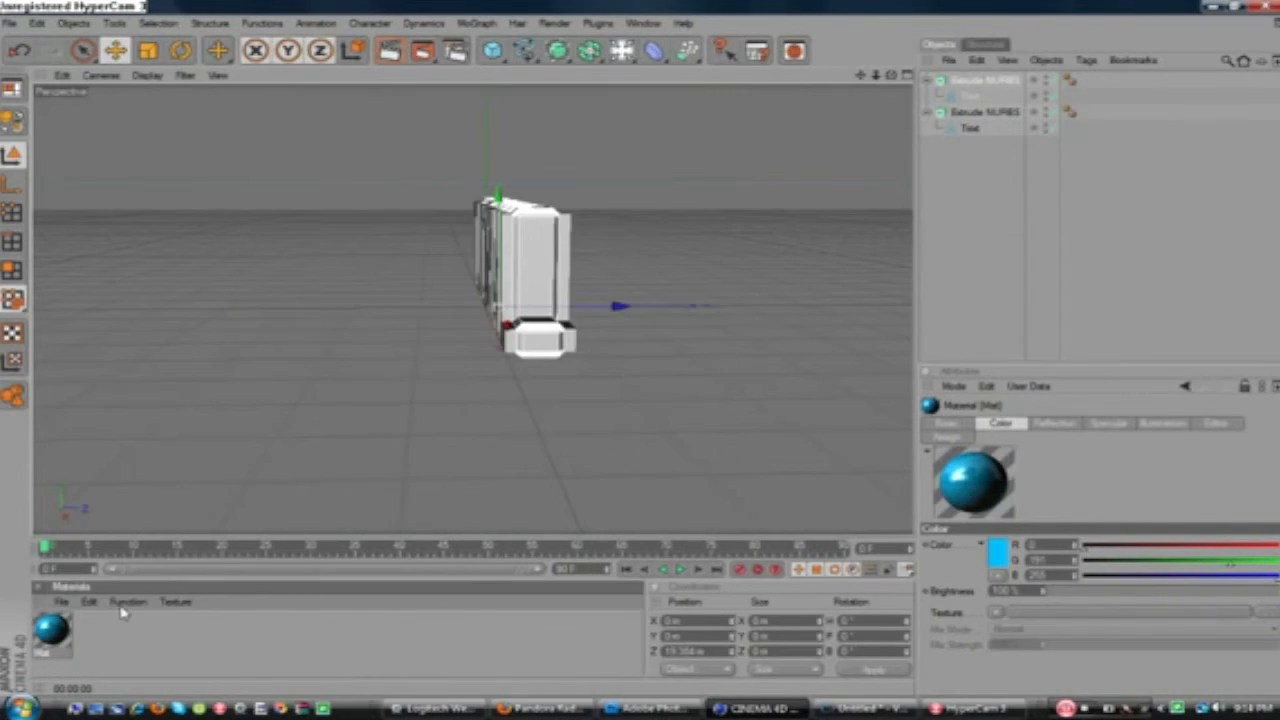
- Apply the blue material to the upper Extrude NURBS and render the text from the front in the active view
{"action": "left_click_drag", "start_coordinate": [54, 628], "coordinate": [540, 255]}
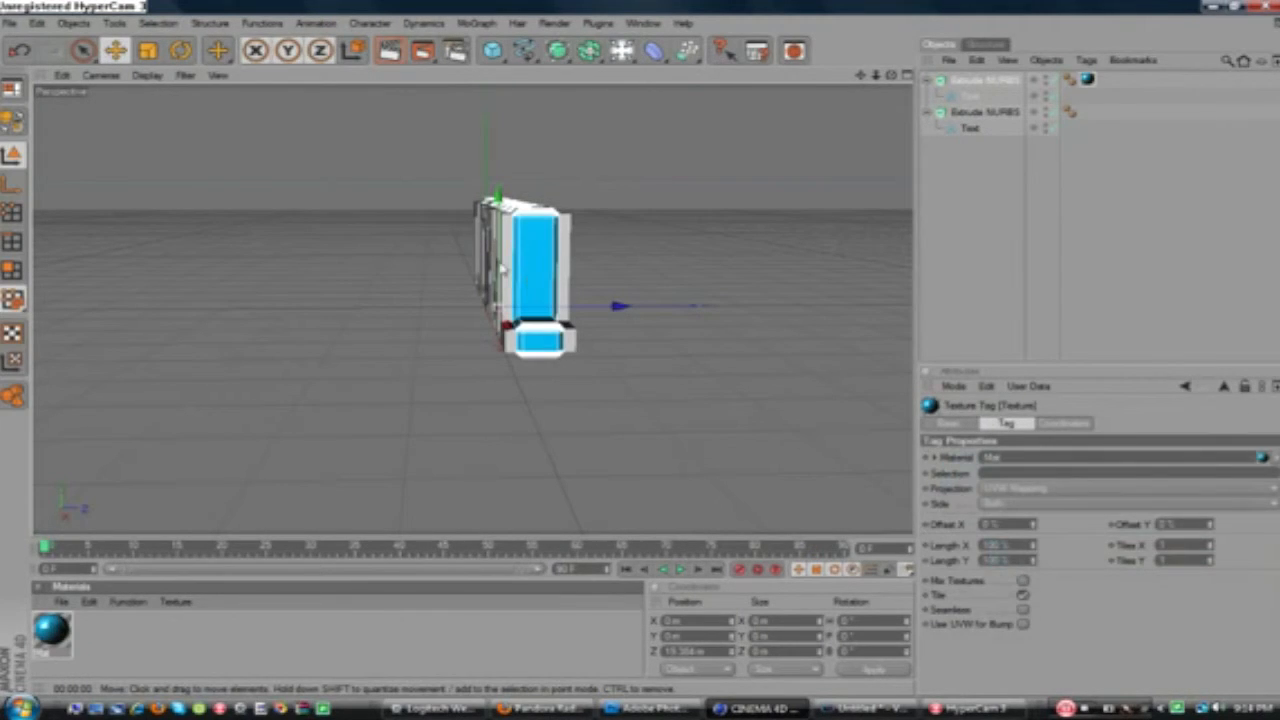
{"action": "left_click_drag", "start_coordinate": [588, 470], "coordinate": [760, 272], "text": "alt"}
{"action": "left_click", "coordinate": [405, 55]}
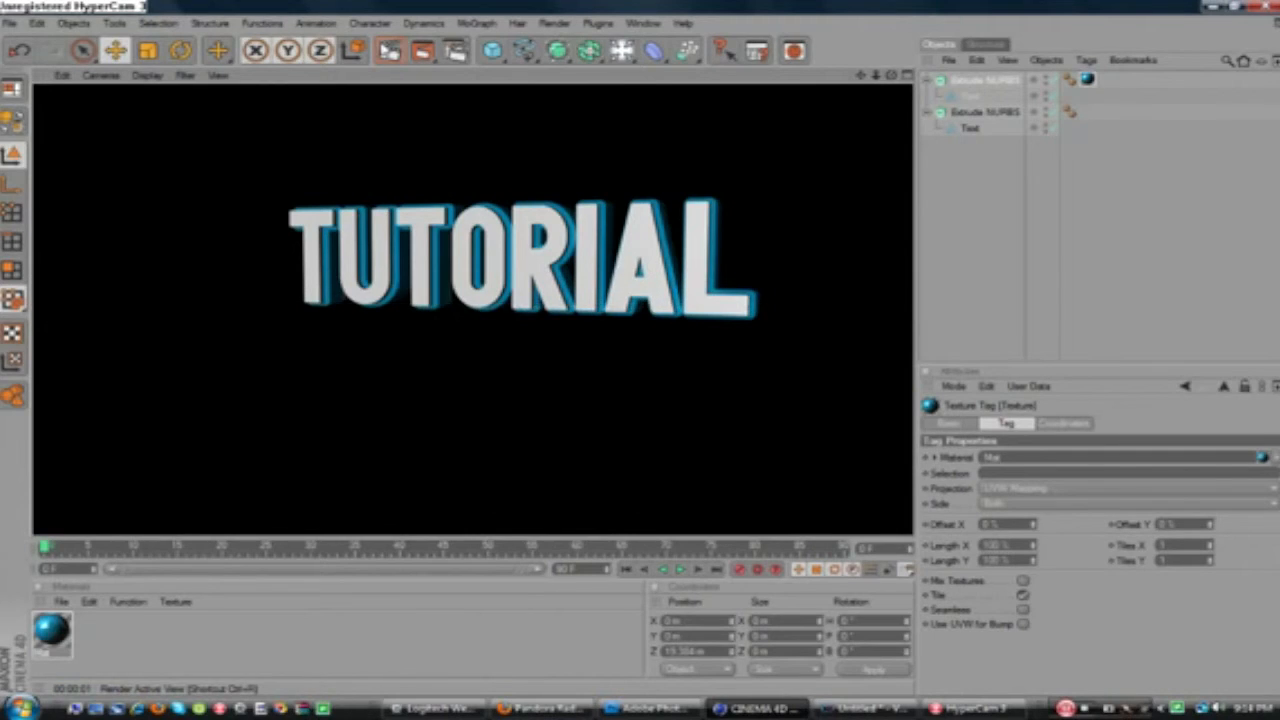
{"action": "left_click", "coordinate": [396, 54]}
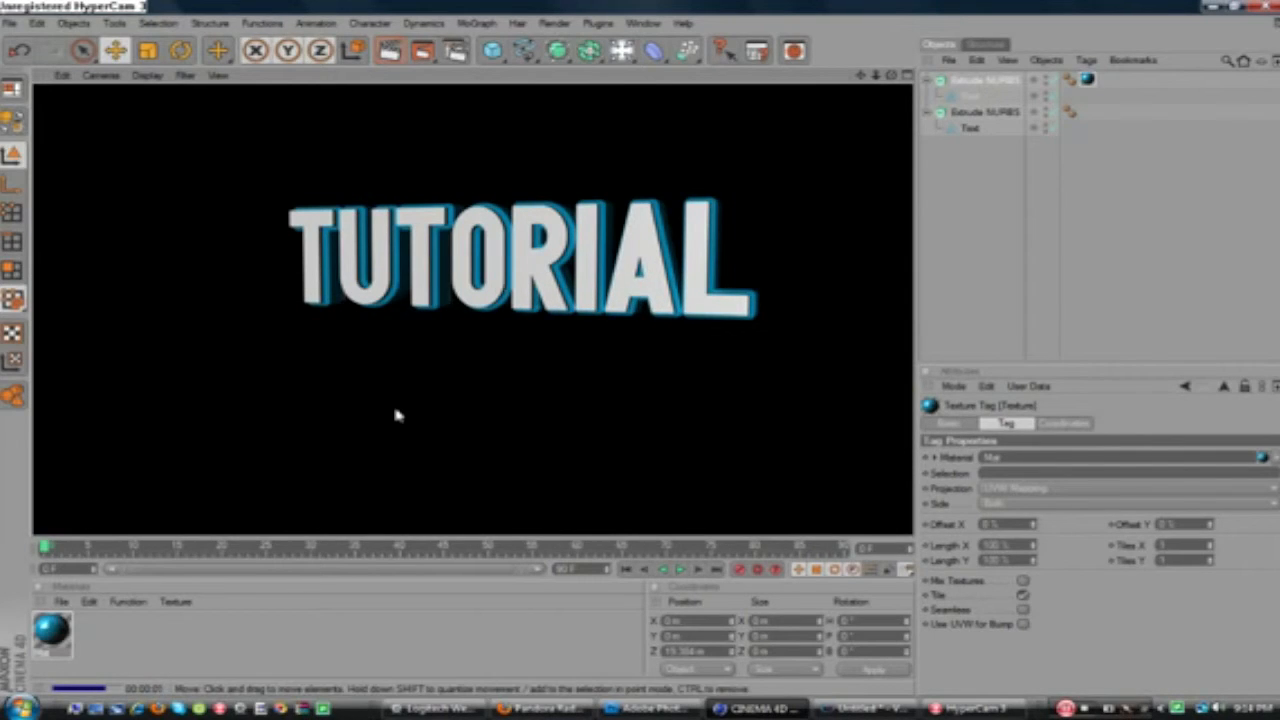
{"action": "left_click_drag", "start_coordinate": [479, 402], "coordinate": [468, 430], "text": "alt"}
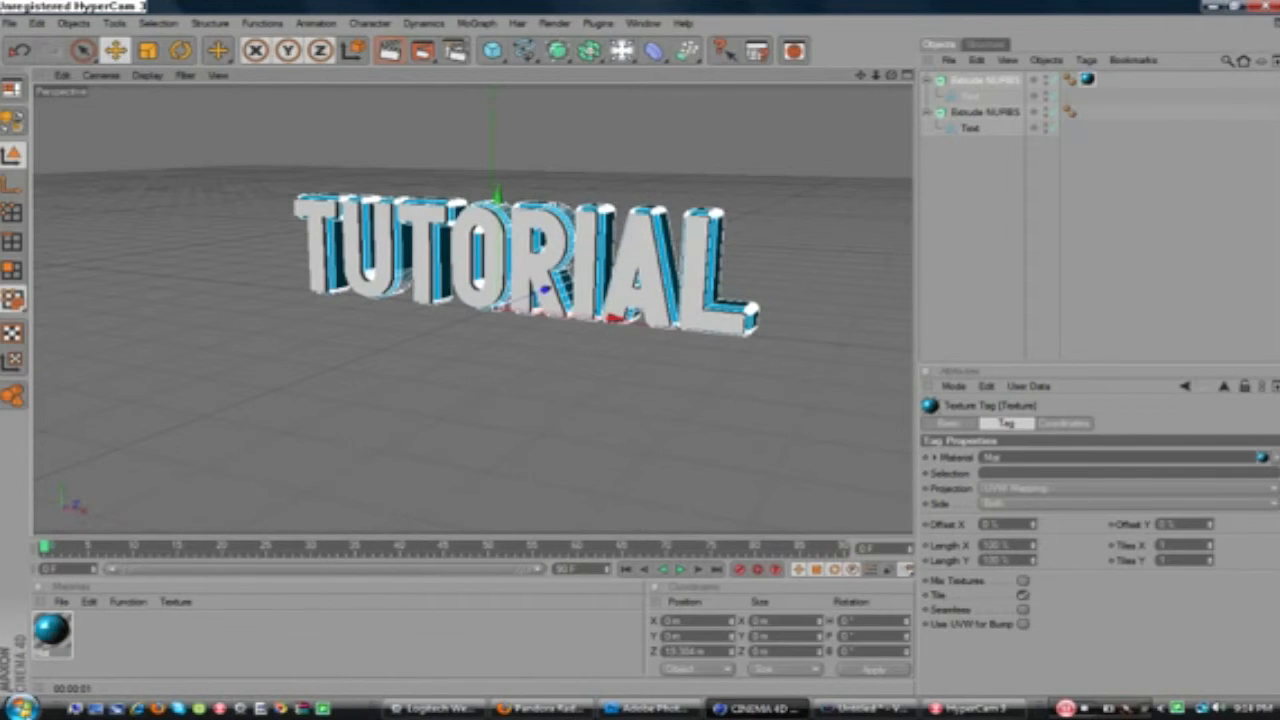
- Create a second material, enable its reflection and lower the reflection brightness
{"action": "double_click", "coordinate": [103, 640]}
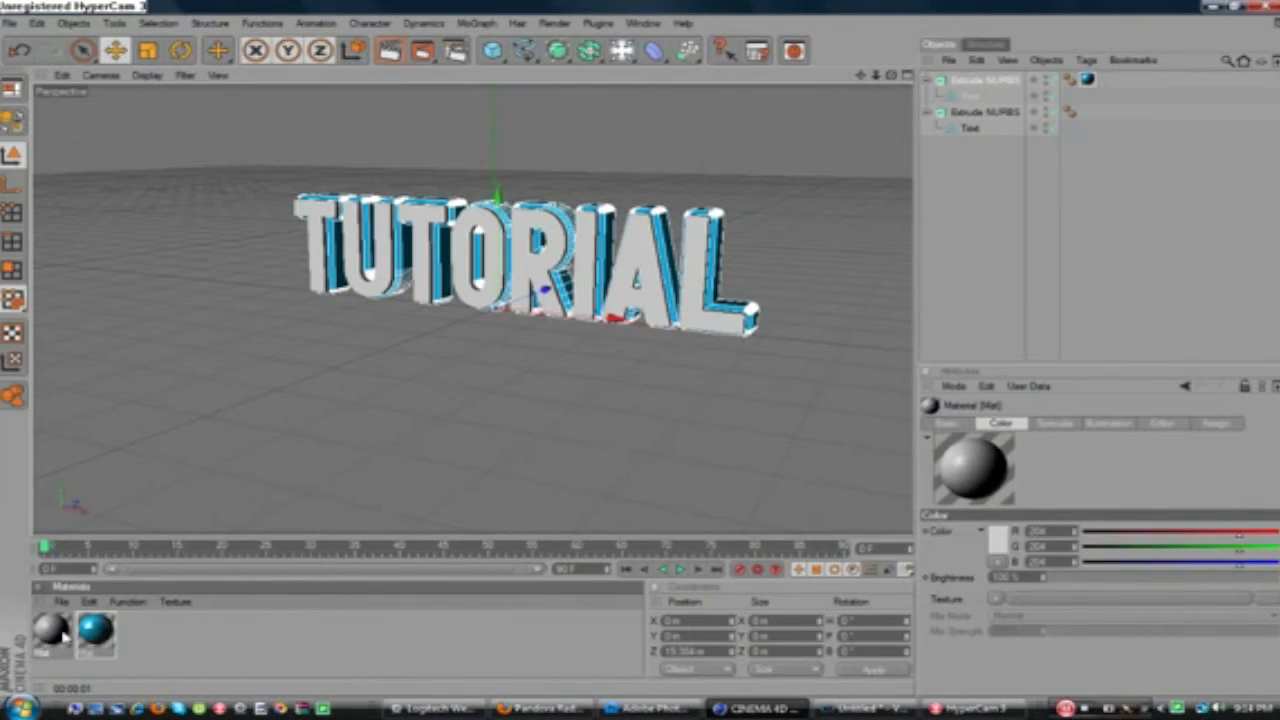
{"action": "double_click", "coordinate": [63, 637]}
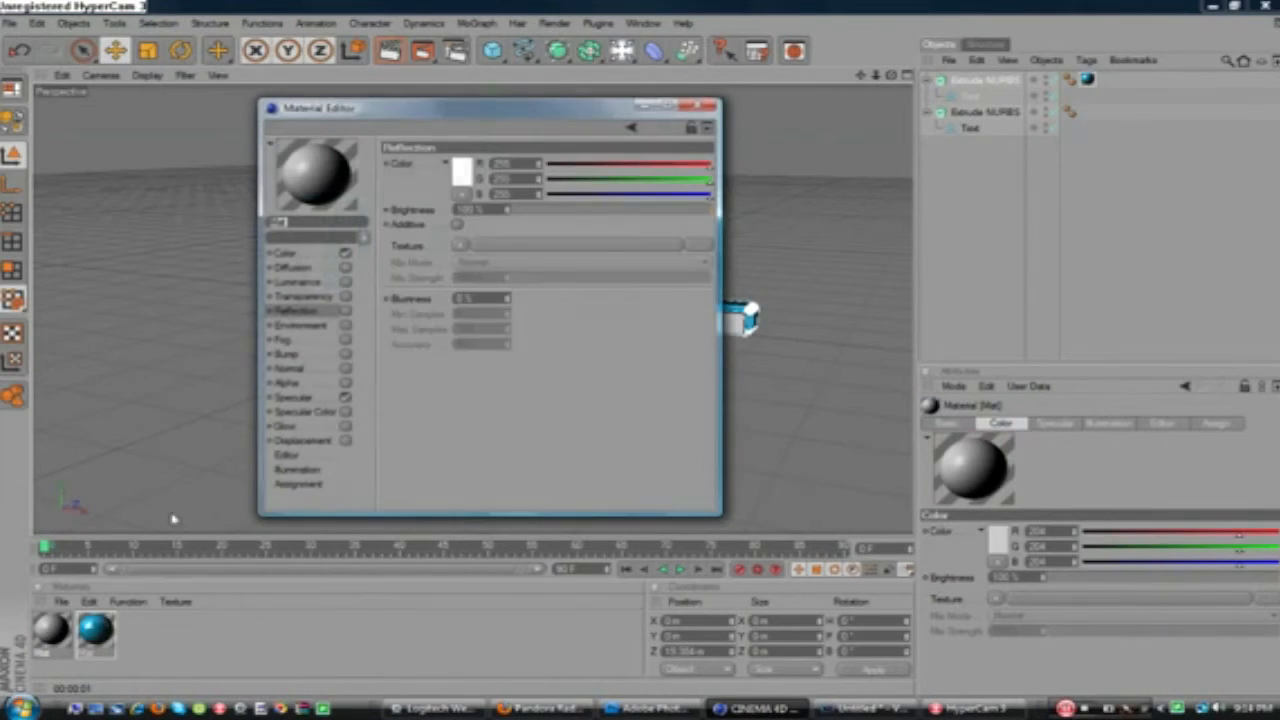
{"action": "left_click", "coordinate": [345, 312]}
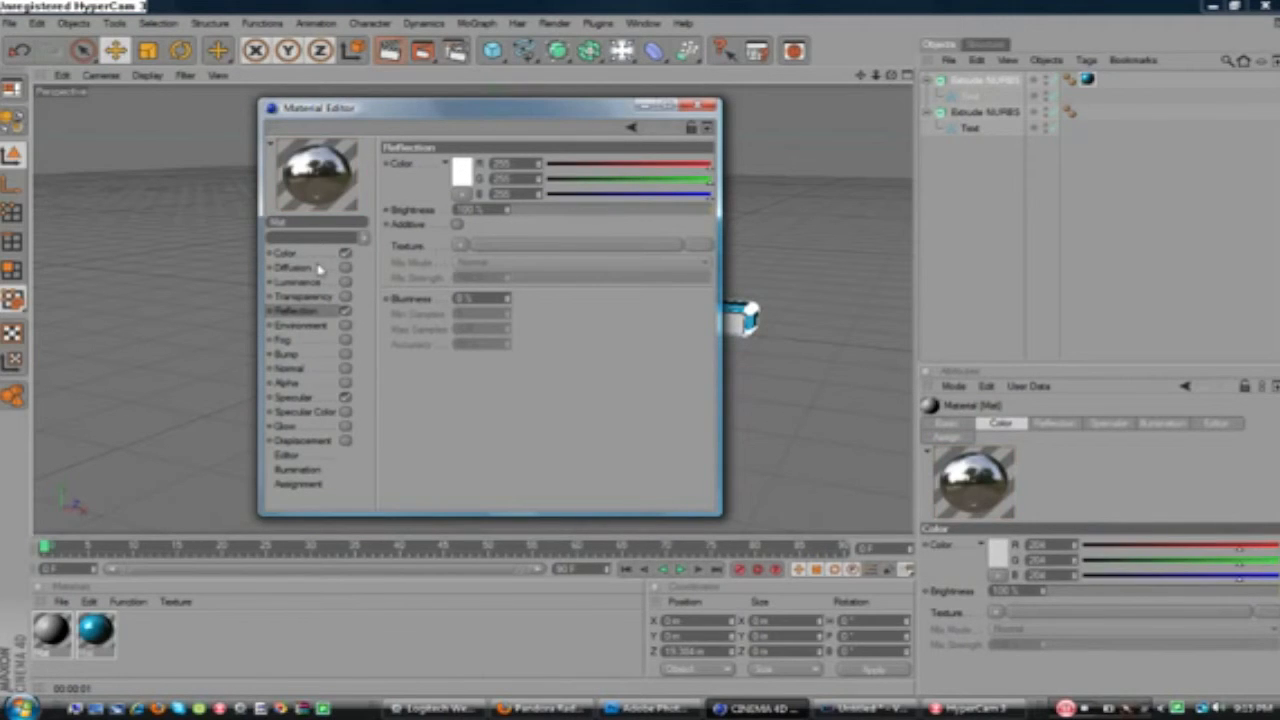
{"action": "left_click_drag", "start_coordinate": [472, 210], "coordinate": [349, 239]}
{"action": "type", "text": "2"}
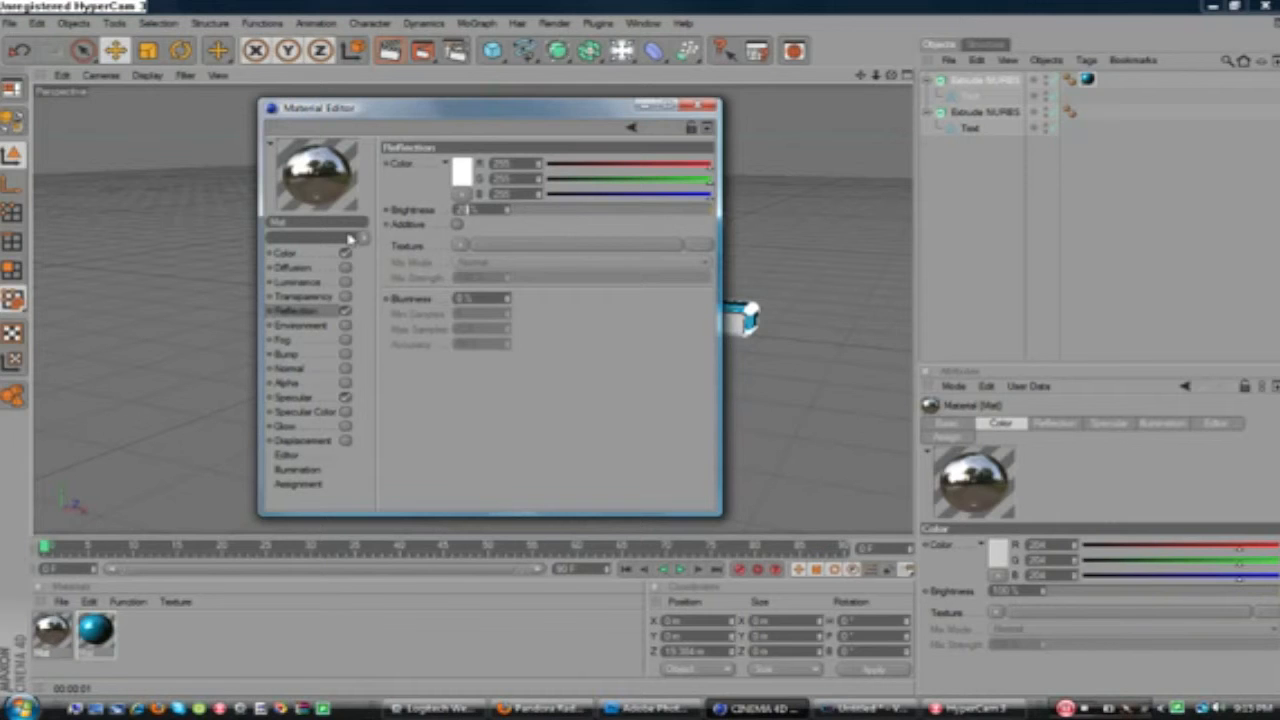
{"action": "key", "text": "Return"}
- Set the second material's color to pure white, RGB 255, 255, 255
{"action": "left_click", "coordinate": [290, 253]}
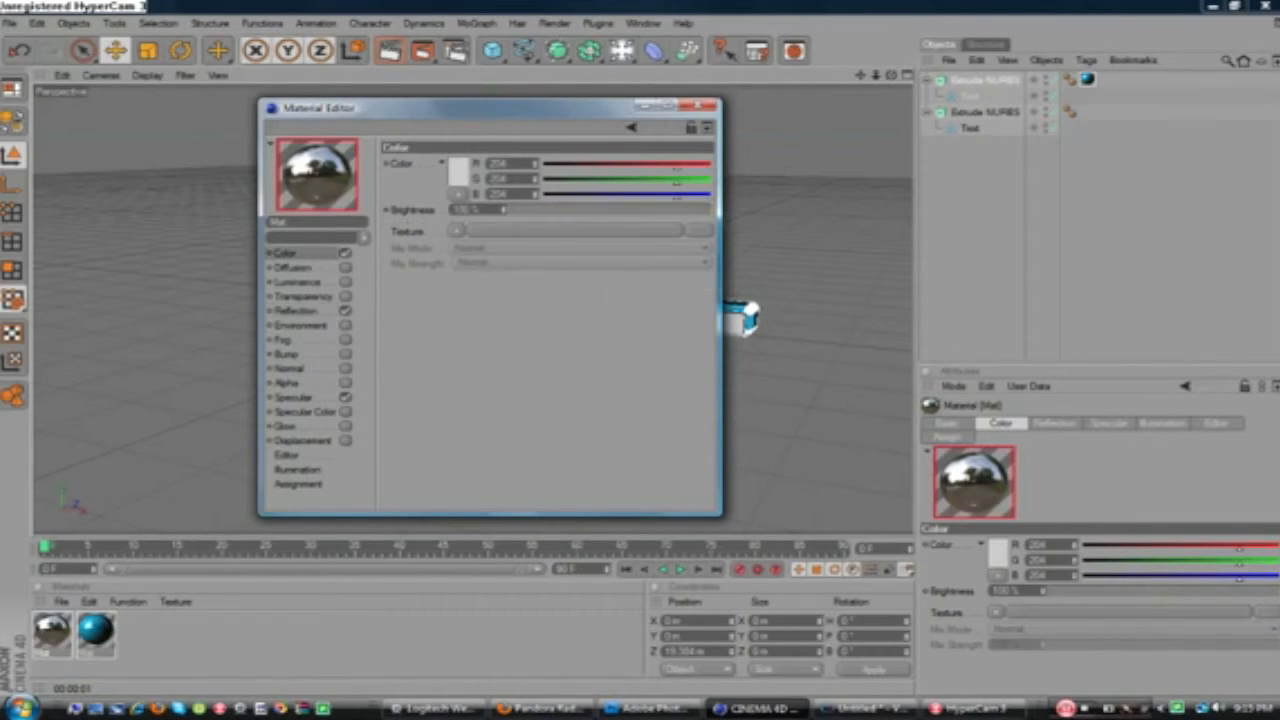
{"action": "left_click", "coordinate": [461, 180]}
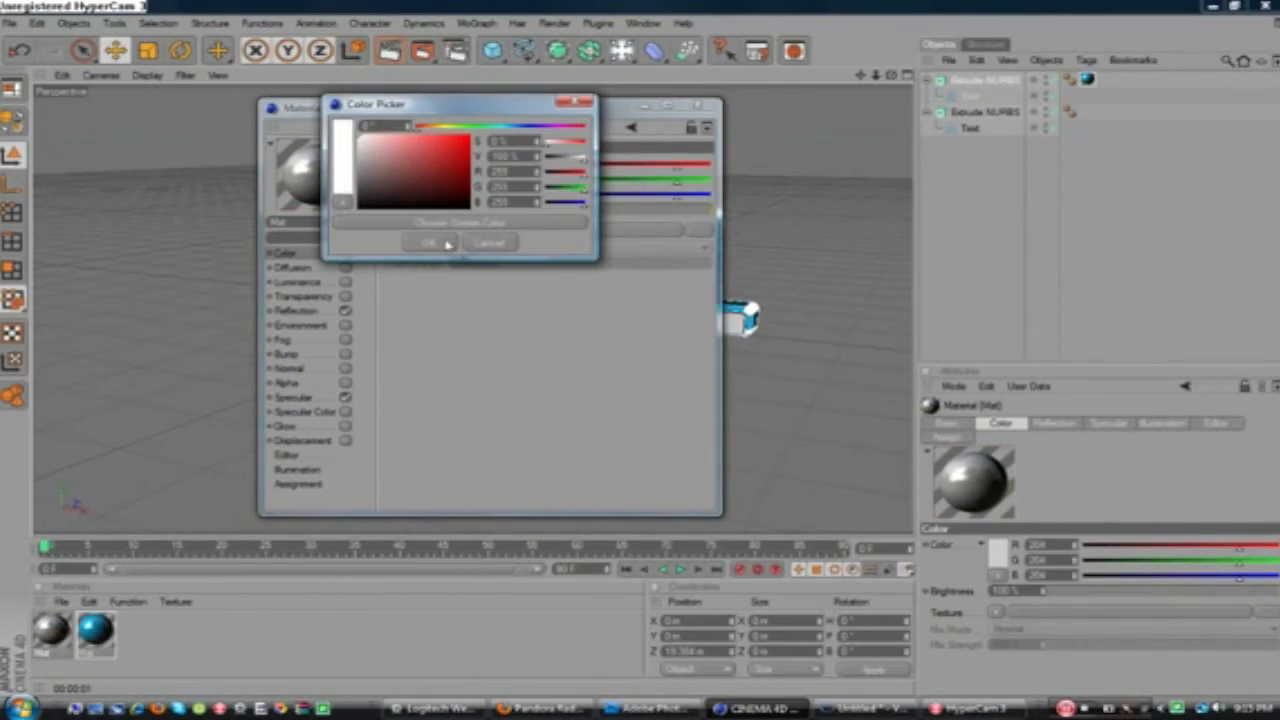
{"action": "left_click", "coordinate": [447, 245]}
{"action": "left_click", "coordinate": [711, 105]}
- Apply the white material to the lower Extrude NURBS in the object list and render the active view
{"action": "left_click_drag", "start_coordinate": [45, 626], "coordinate": [444, 228]}
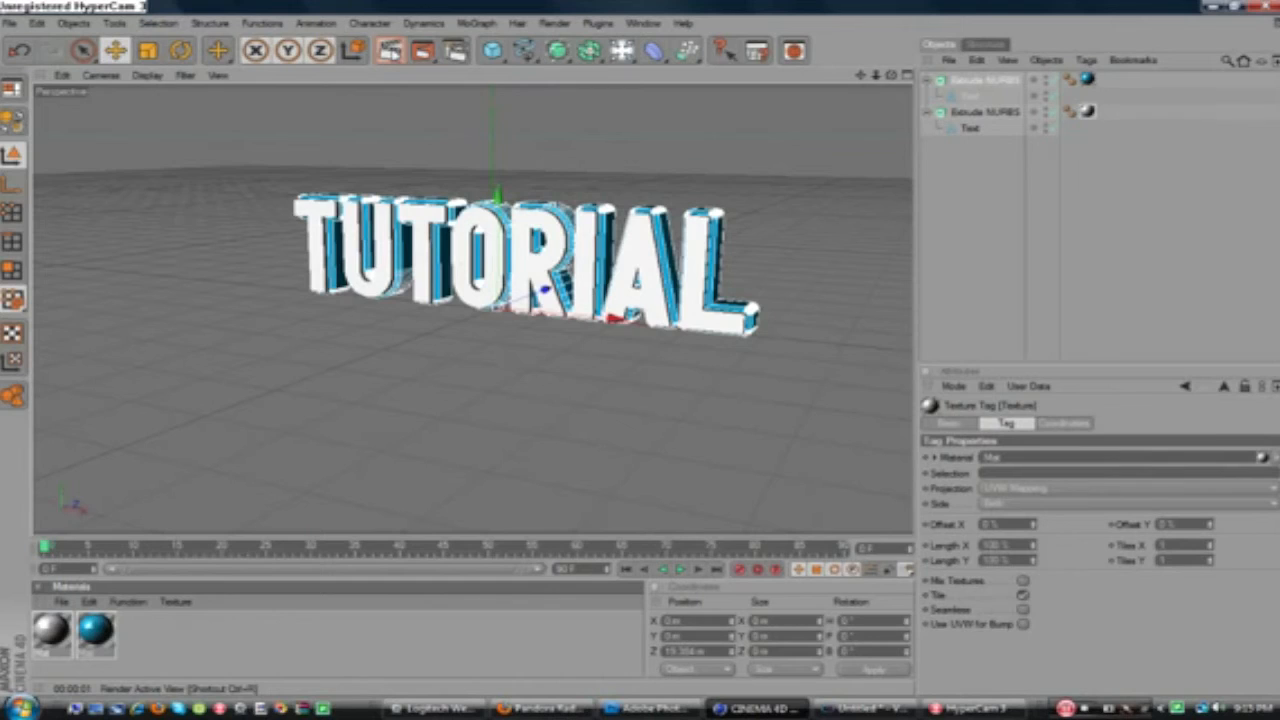
{"action": "left_click", "coordinate": [390, 50]}
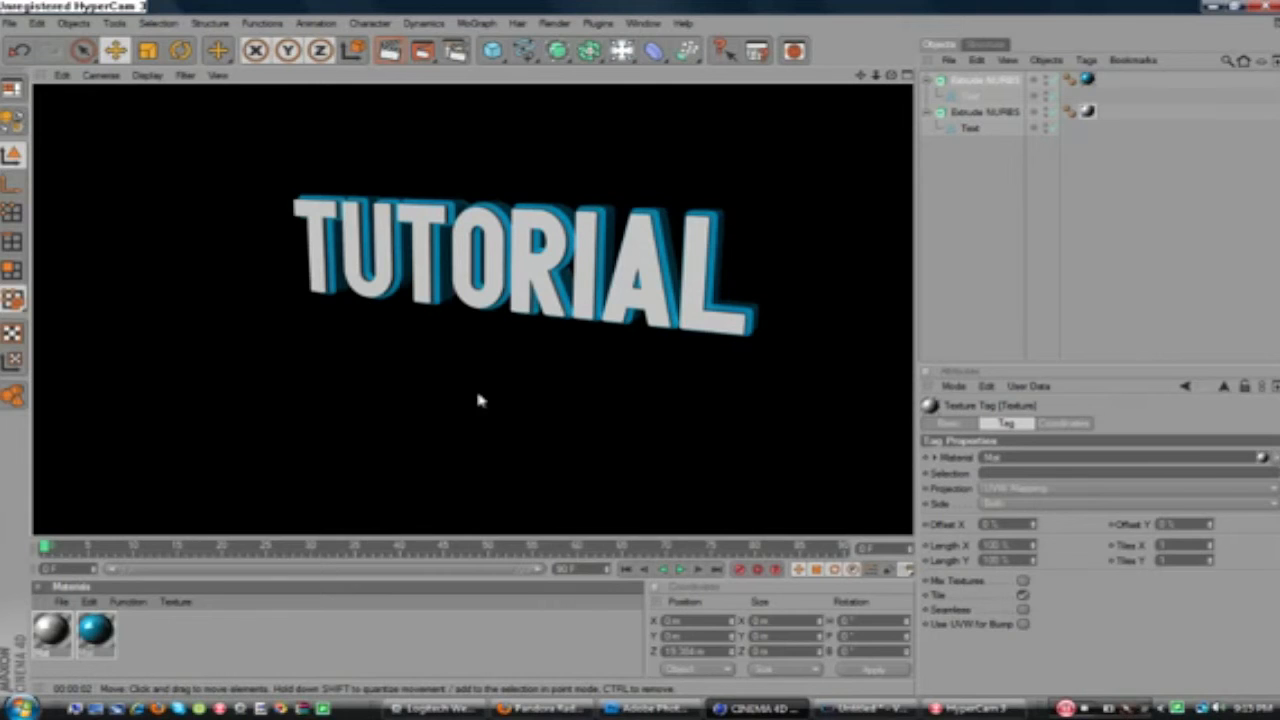
{"action": "left_click", "coordinate": [419, 430]}
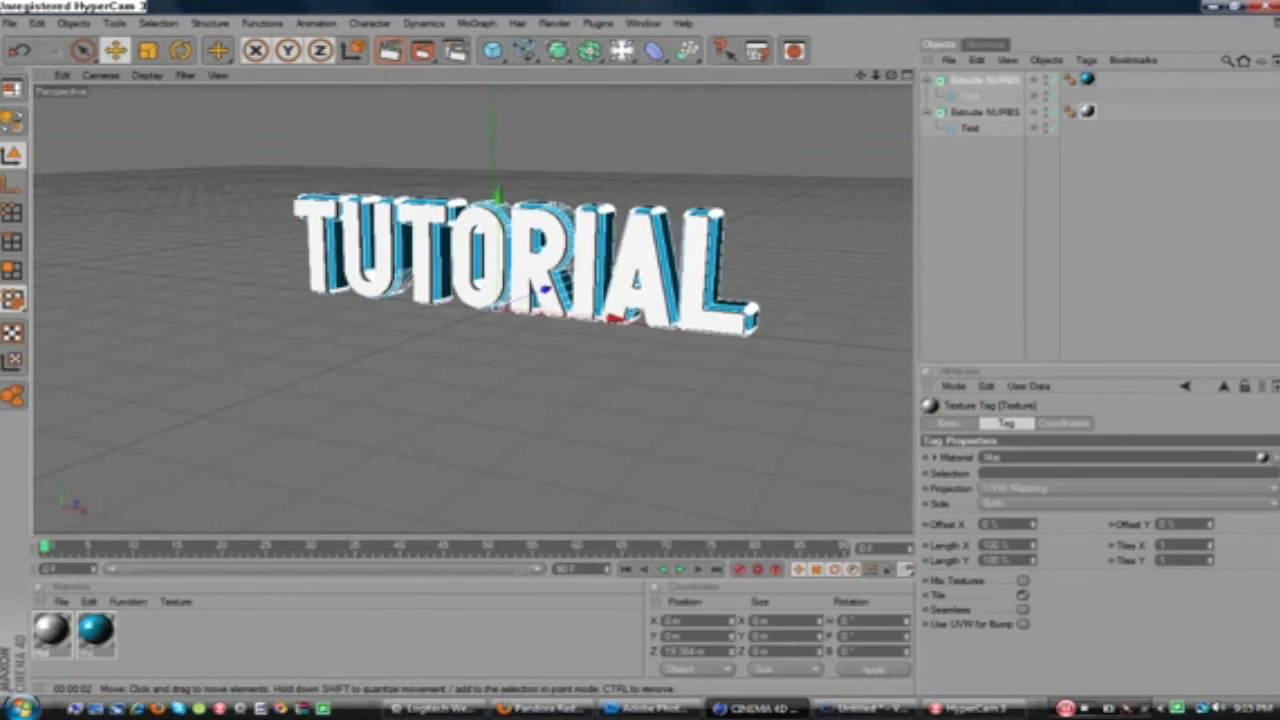
{"action": "left_click_drag", "start_coordinate": [419, 430], "coordinate": [440, 446], "text": "alt"}
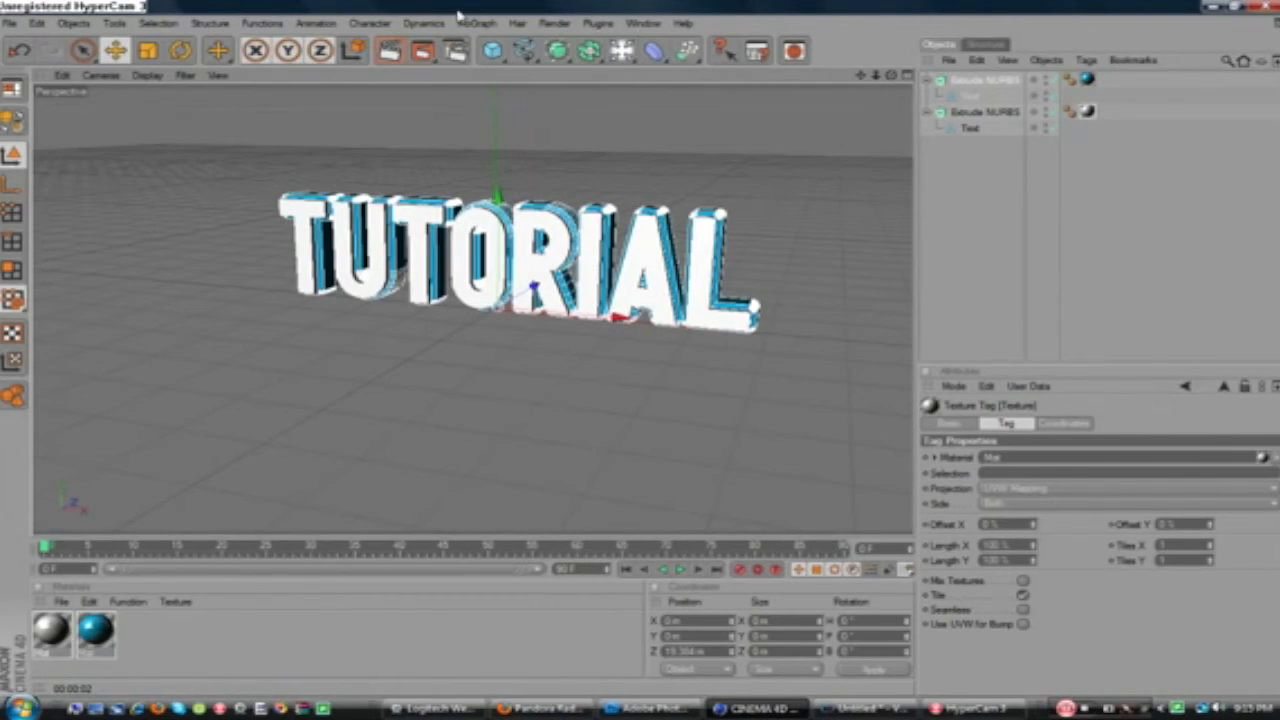
- Add a Sky object to the scene
{"action": "left_click", "coordinate": [621, 50]}
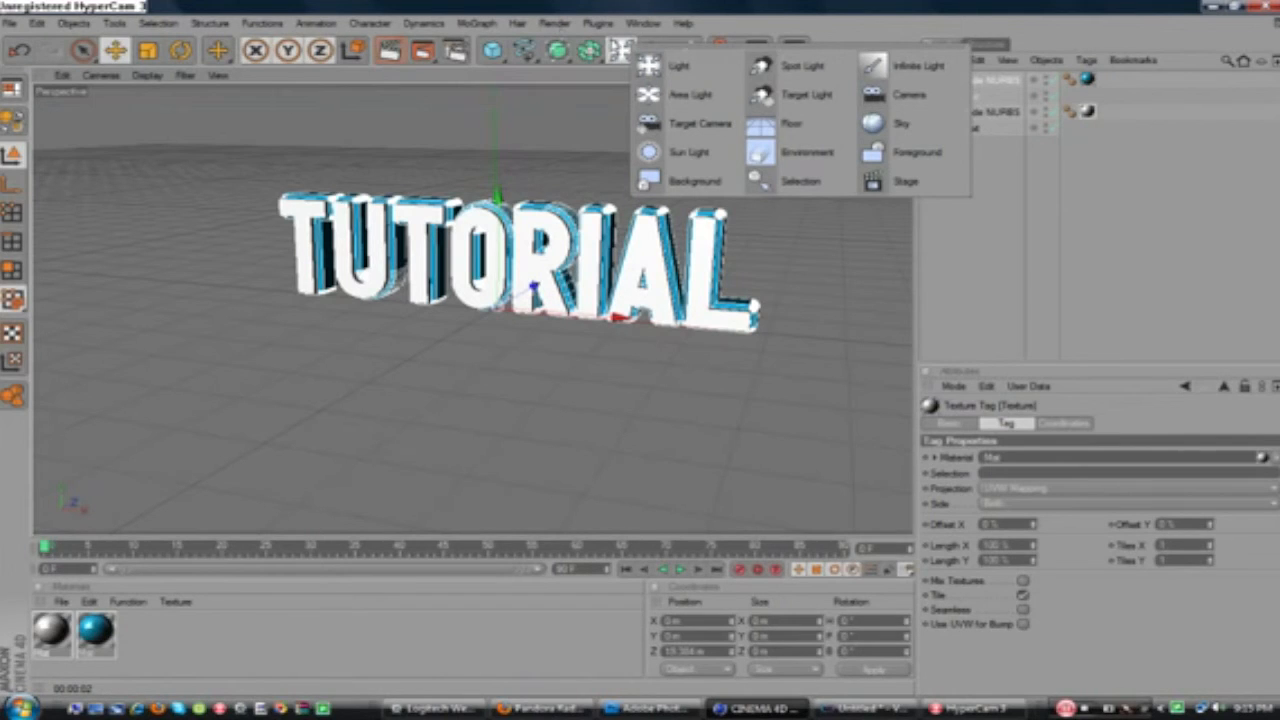
{"action": "left_click", "coordinate": [900, 126]}
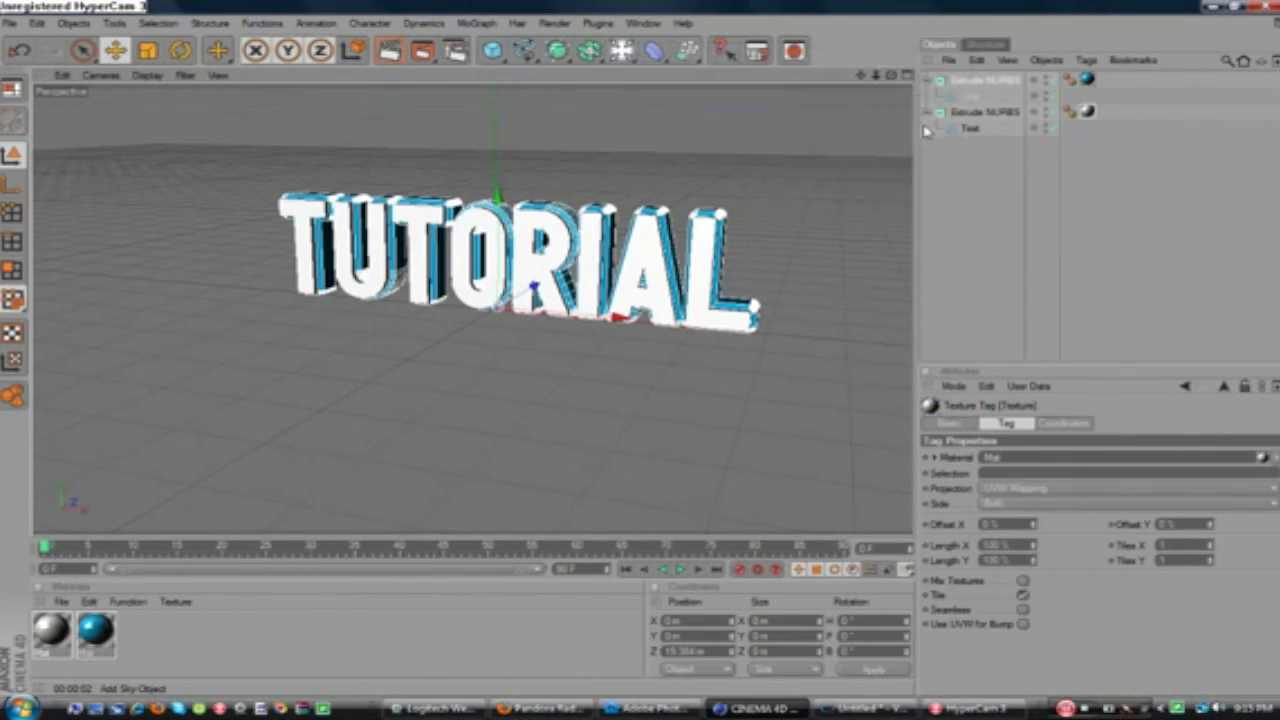
{"action": "scroll", "coordinate": [453, 228], "scroll_direction": "down", "scroll_amount": 2}
{"action": "scroll", "coordinate": [524, 314], "scroll_direction": "down", "scroll_amount": 1}
{"action": "scroll", "coordinate": [525, 316], "scroll_direction": "up", "scroll_amount": 2}
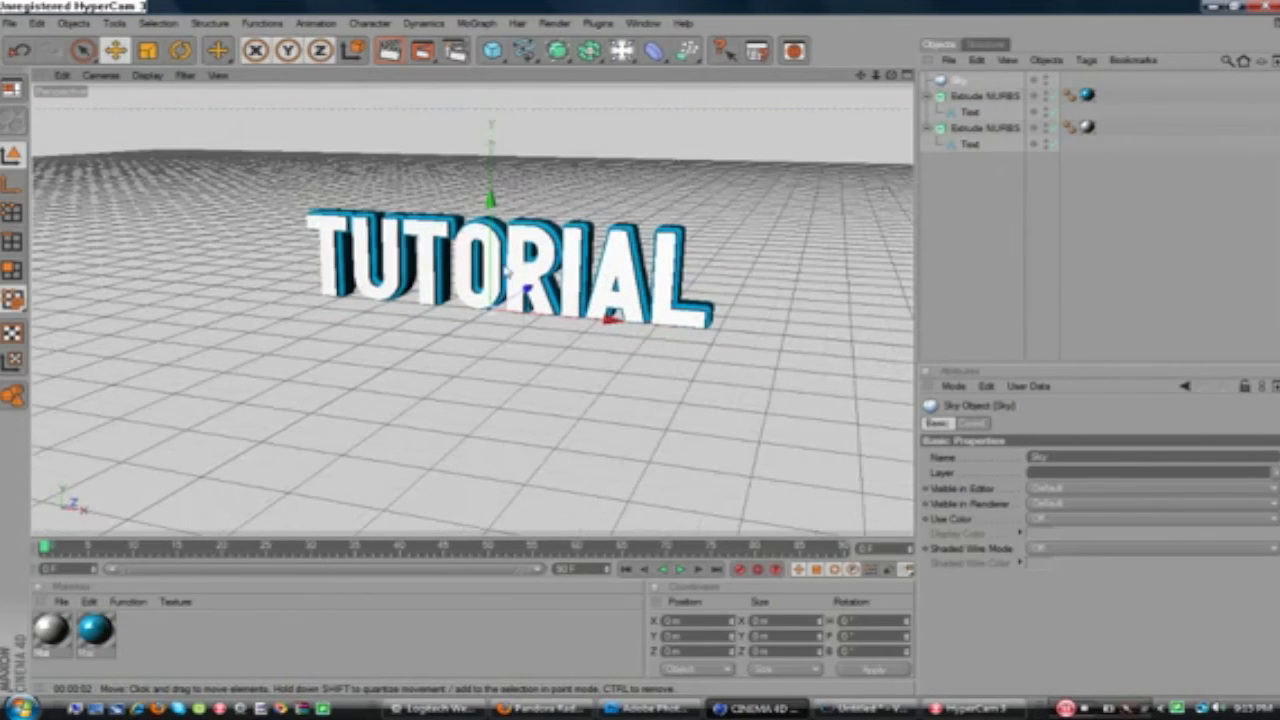